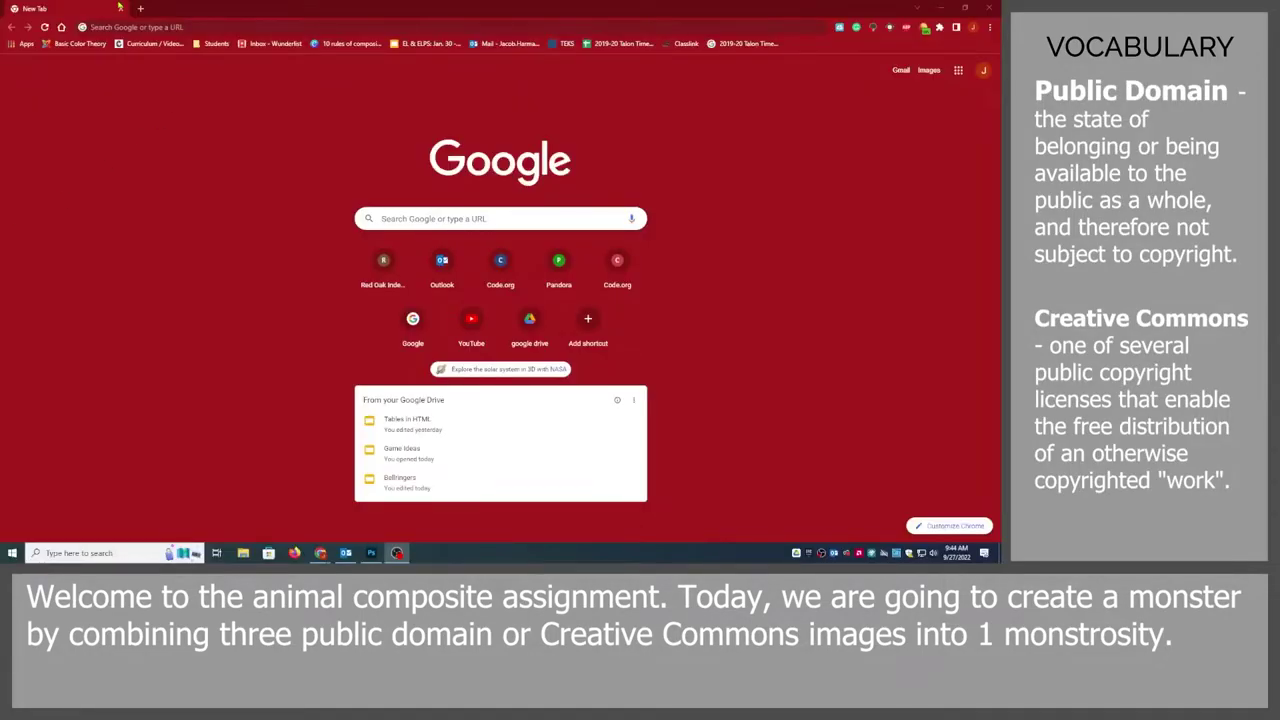
# Step: Search Google for 'pixabay' and open the Pixabay home page from the results
pyautogui.click(121, 26)
pyautogui.write('pixab')
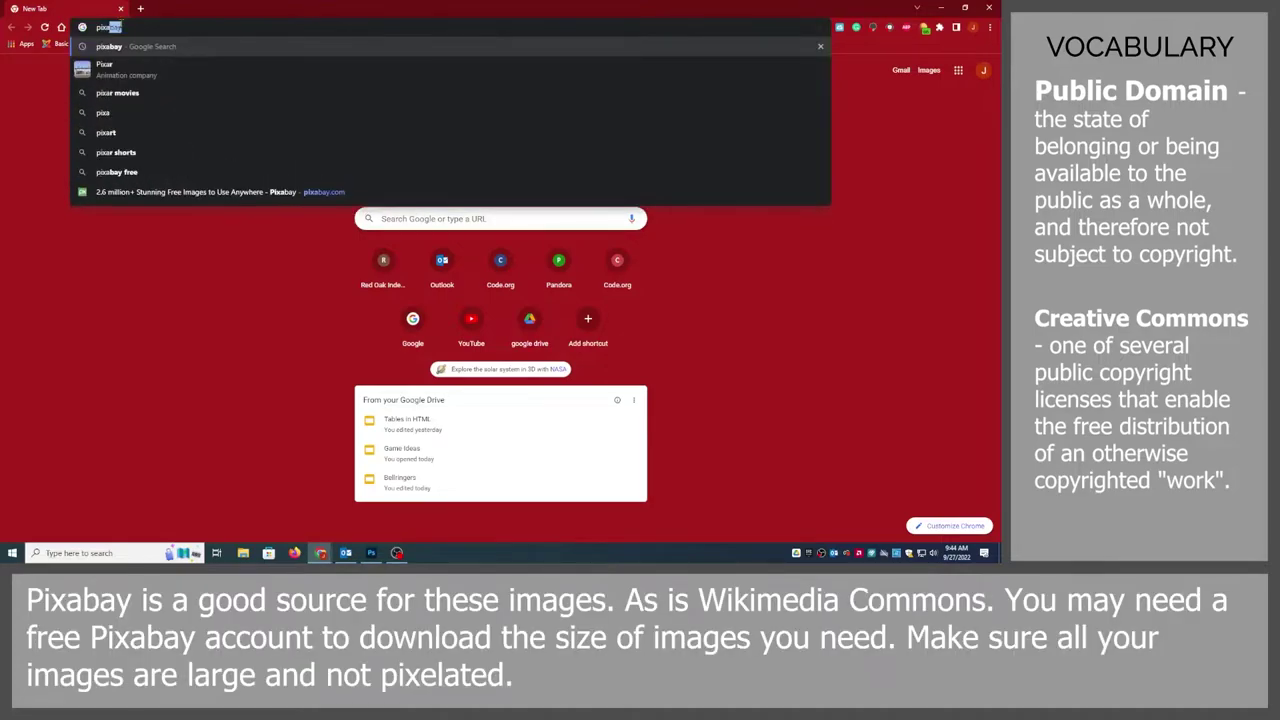
pyautogui.write('ay')
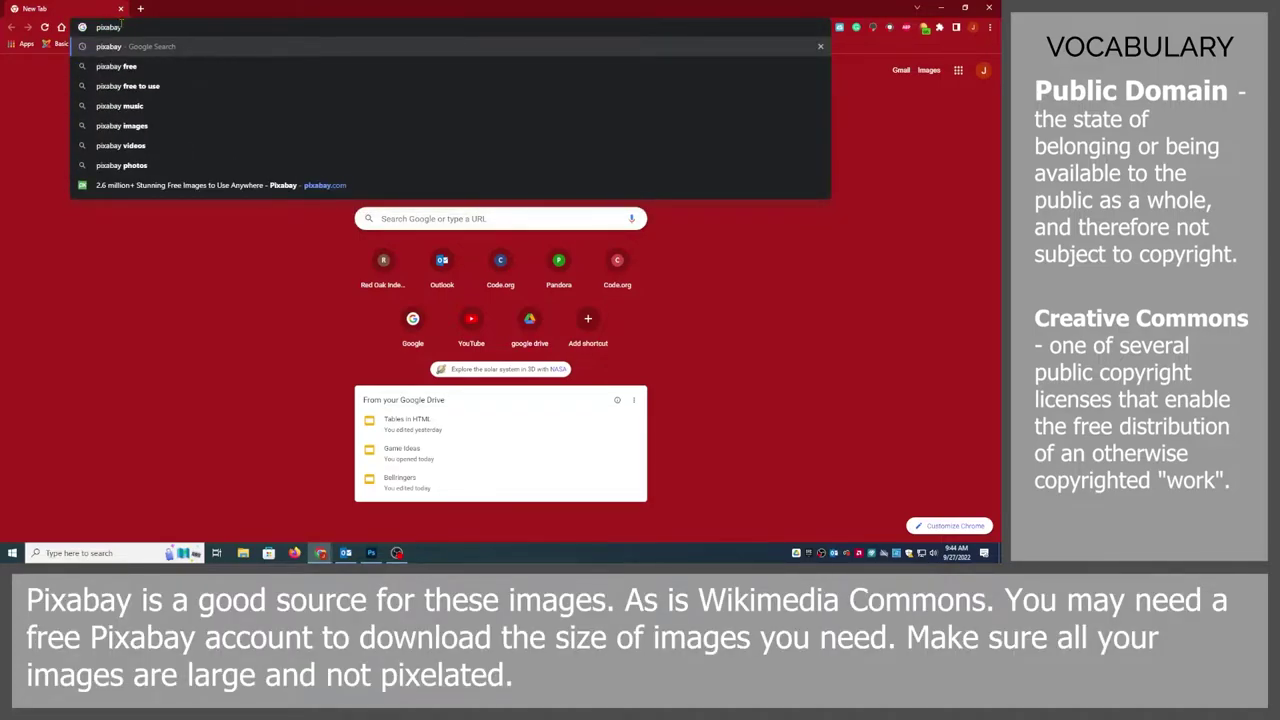
pyautogui.press('Return')
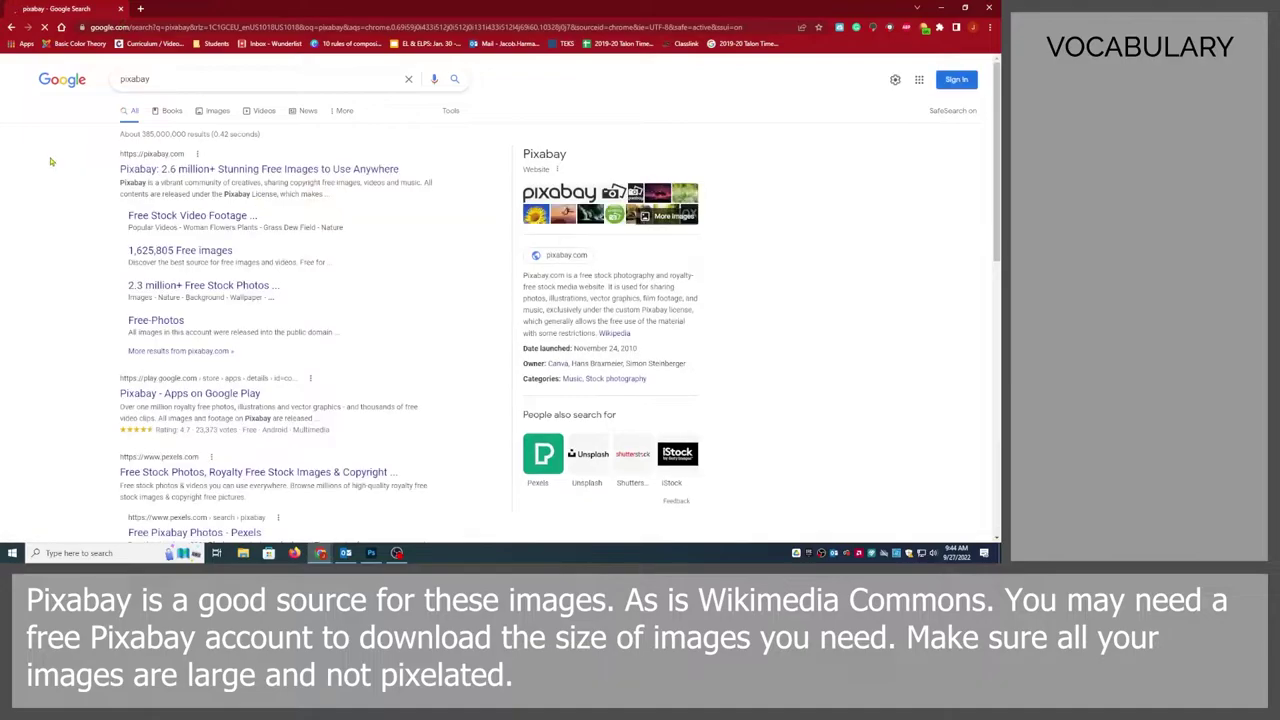
pyautogui.click(214, 174)
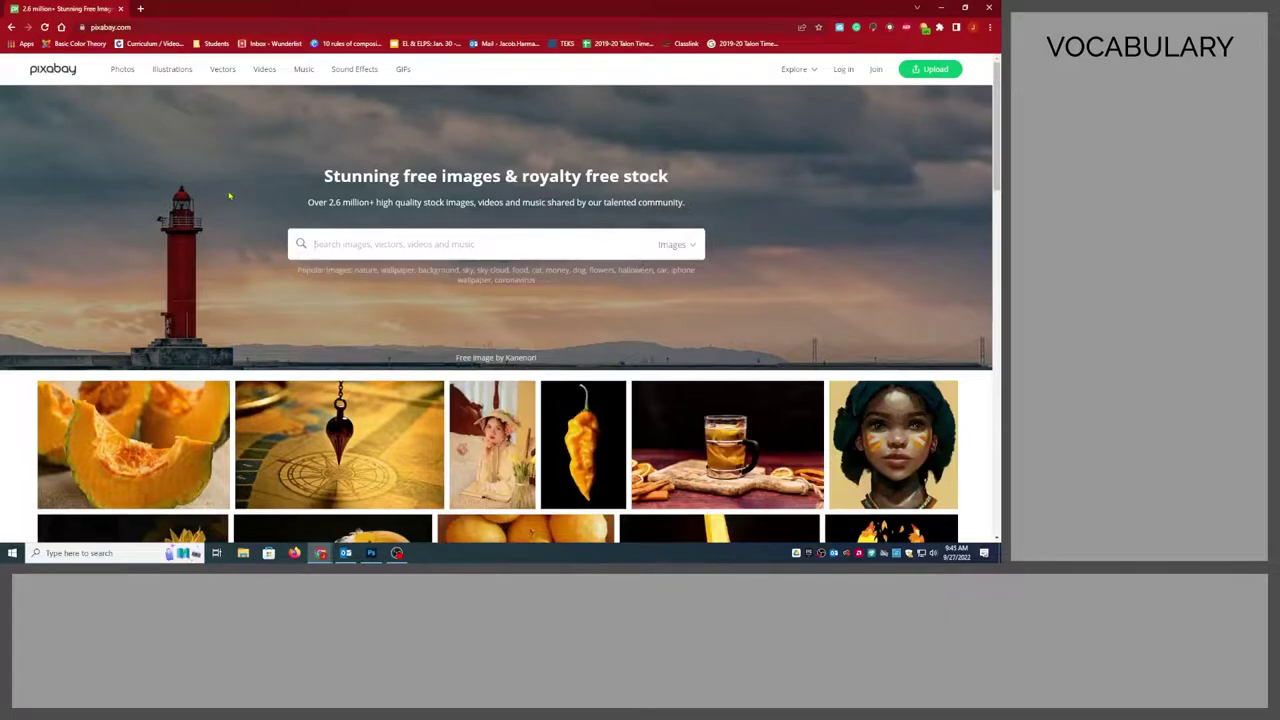
# Step: Search Pixabay for 'lion' and open the walking lion photo's page
pyautogui.click(416, 244)
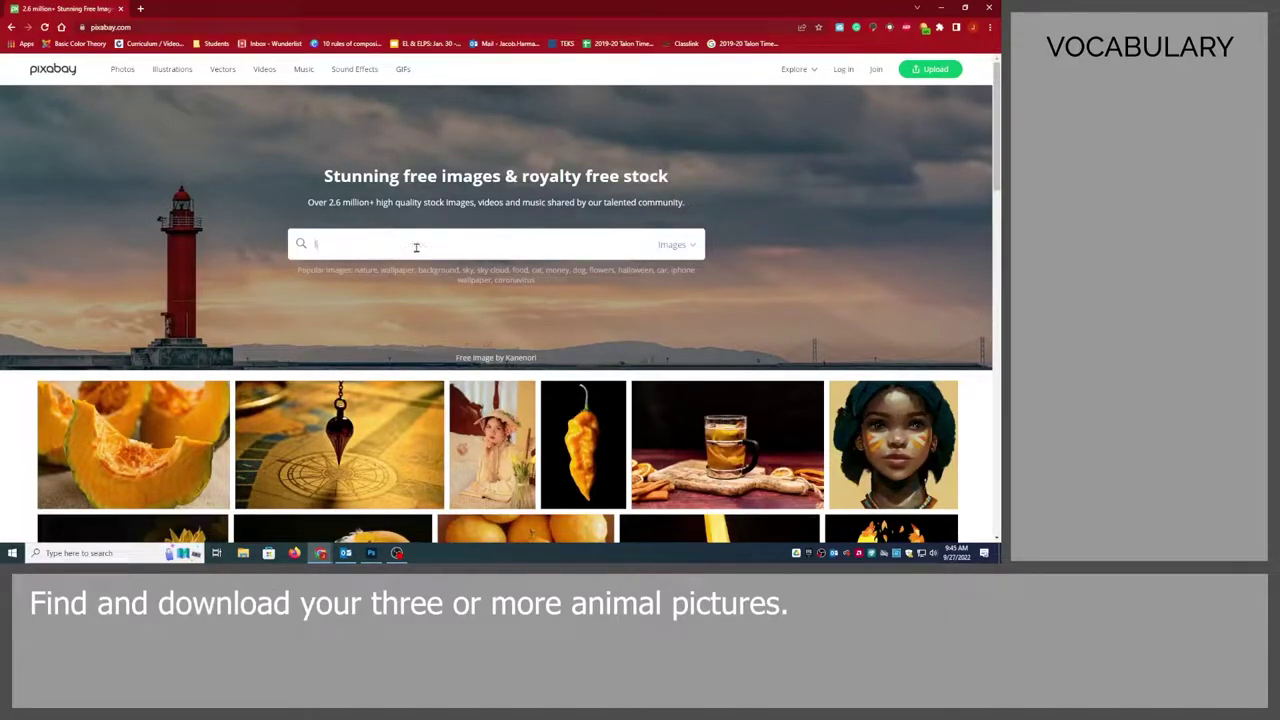
pyautogui.write('lion')
pyautogui.press('Return')
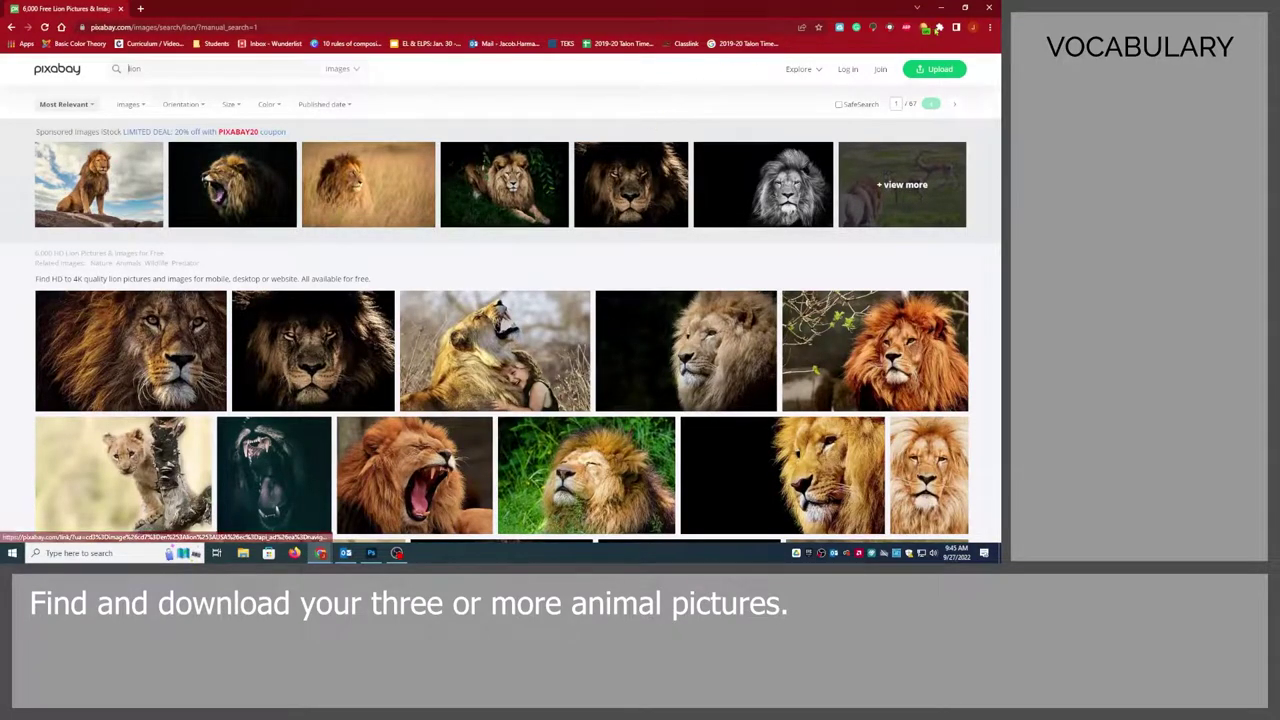
pyautogui.click(200, 370)
pyautogui.hotkey('alt', 'Left')
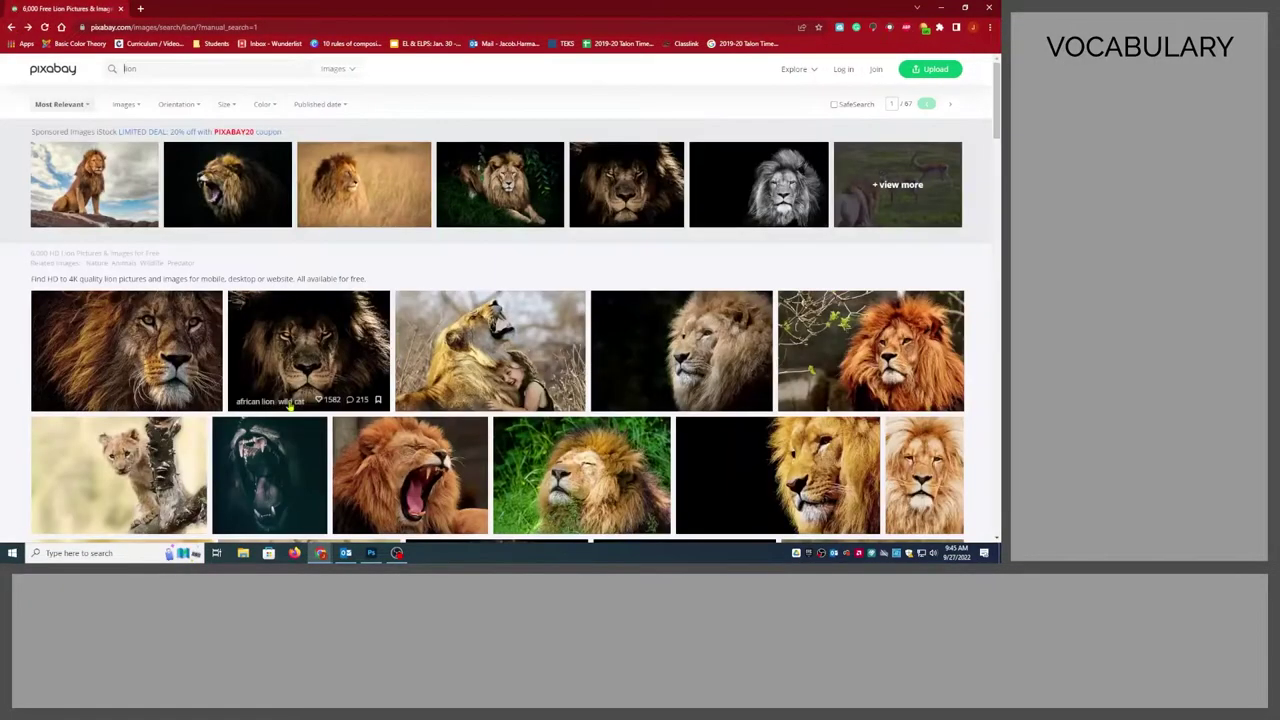
pyautogui.scroll(-3, 596, 405)
pyautogui.scroll(-2, 596, 405)
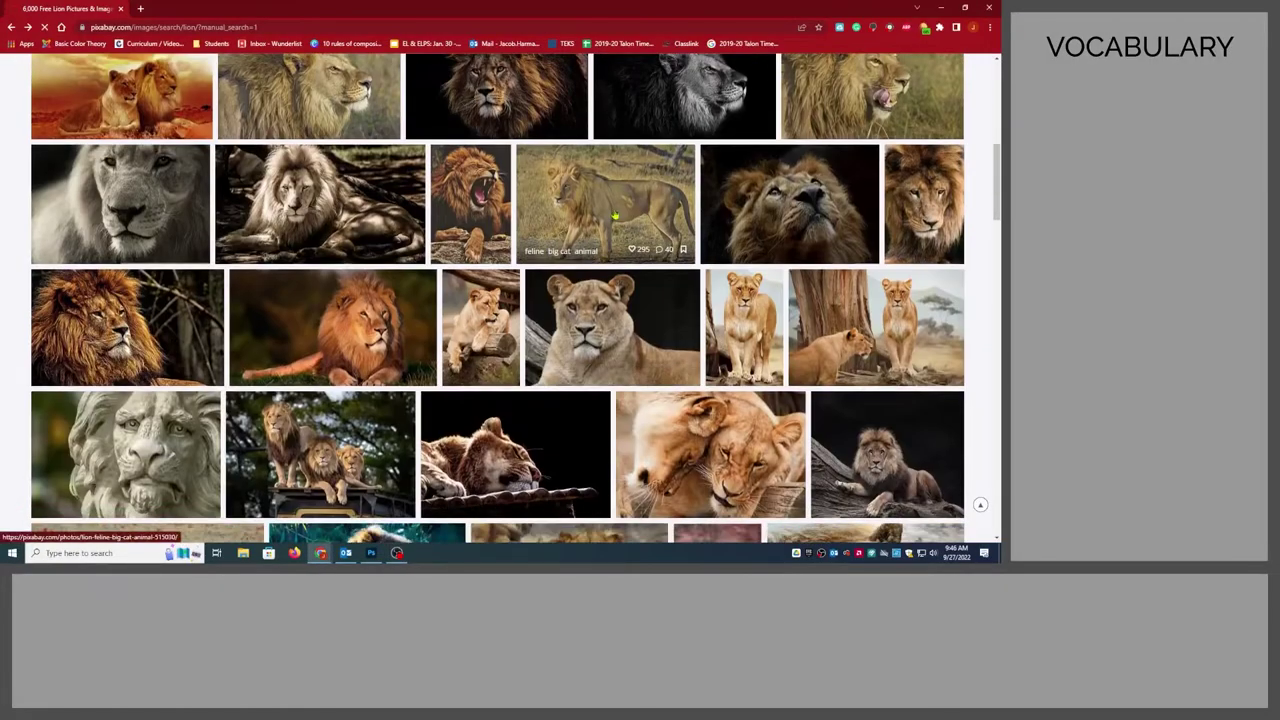
pyautogui.click(600, 210)
# Step: Sign in with the account password and download the lion photo at 3888×2592 JPG
pyautogui.click(843, 69)
pyautogui.click(490, 337)
pyautogui.write('********')
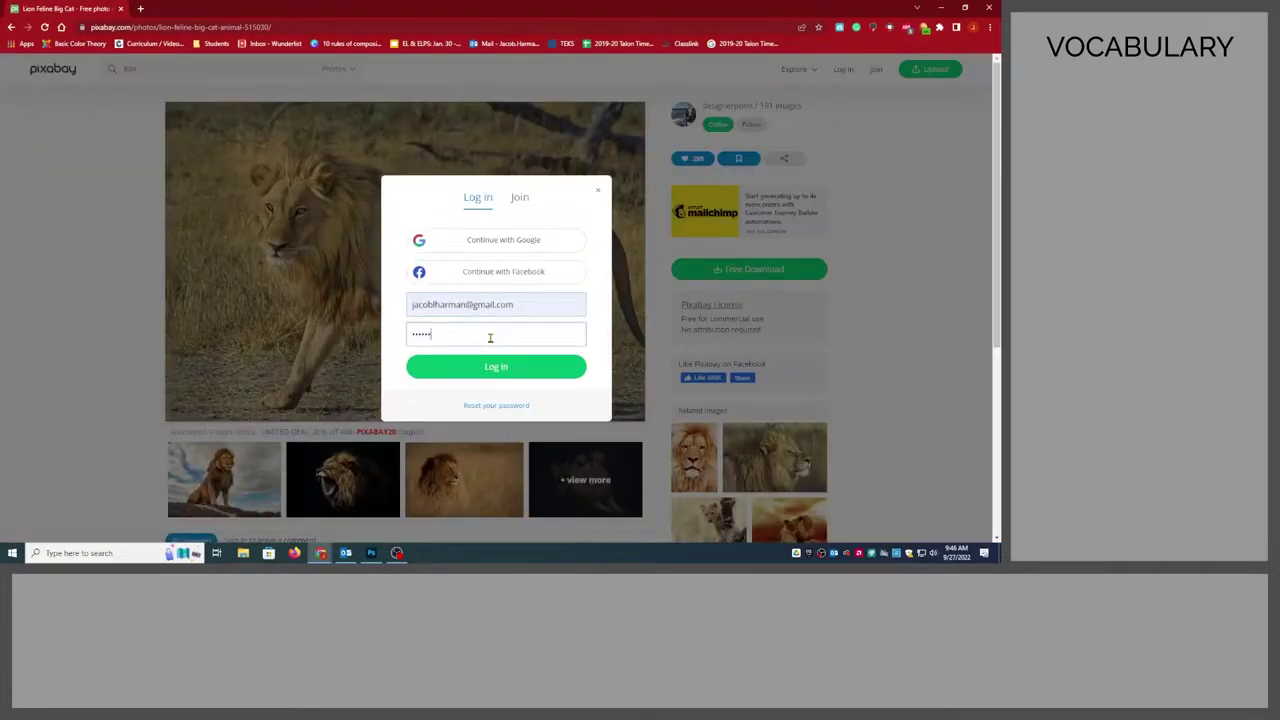
pyautogui.write('****')
pyautogui.press('Return')
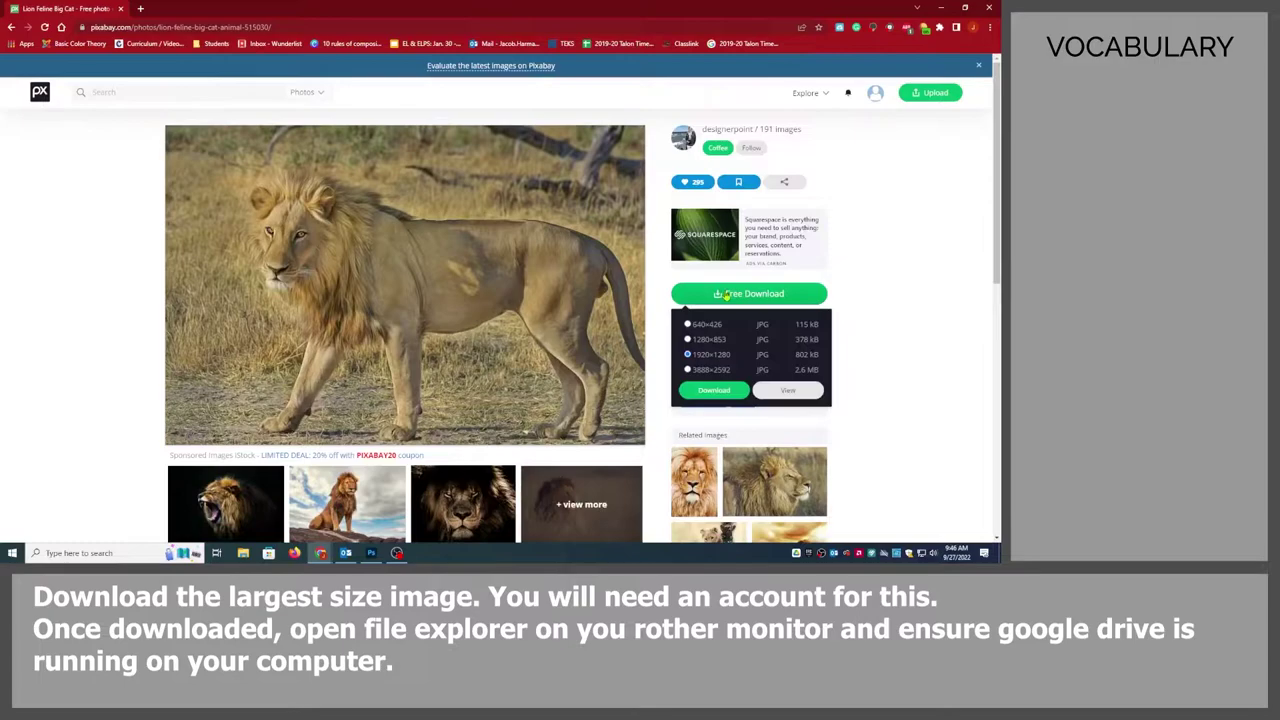
pyautogui.click(724, 294)
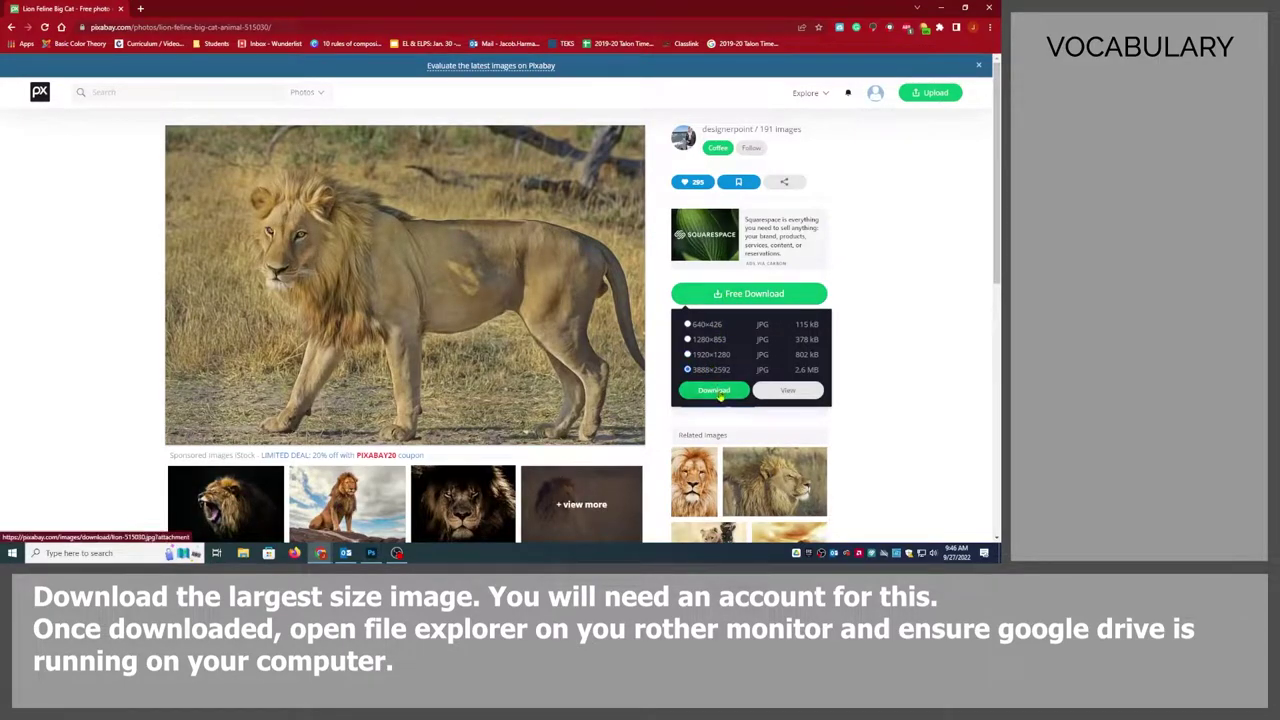
pyautogui.click(714, 391)
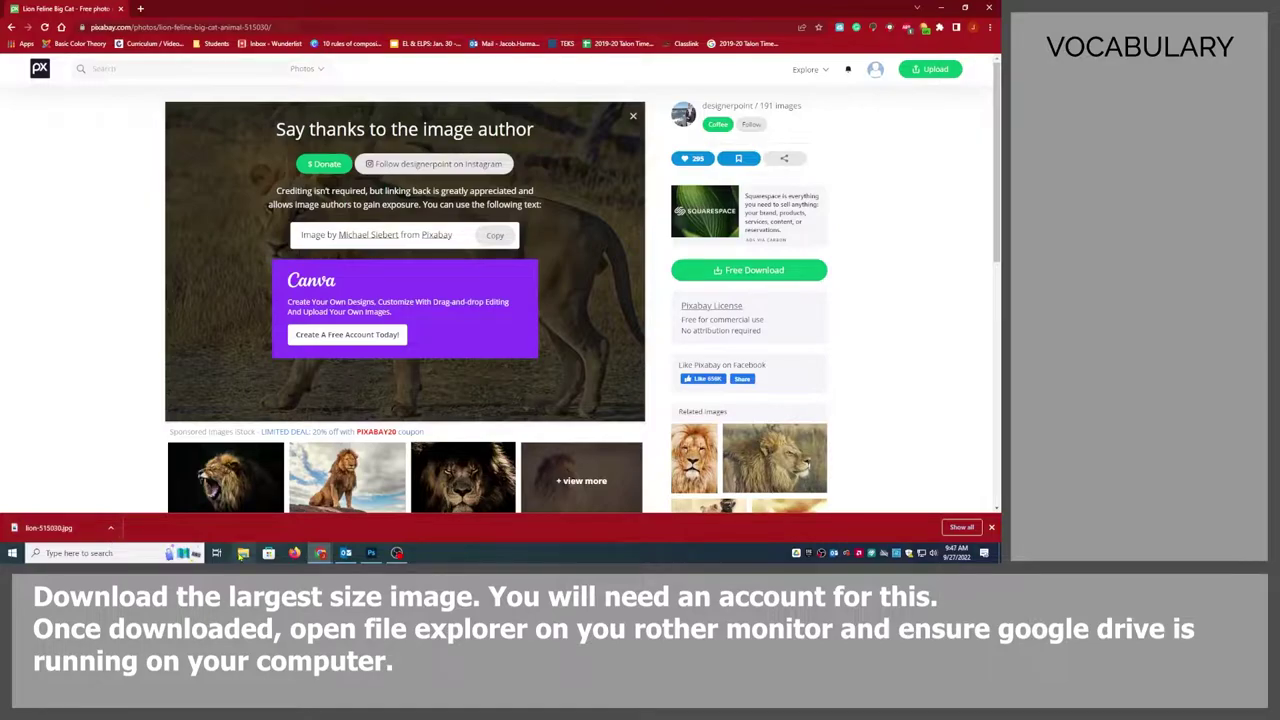
# Step: Snap File Explorer right beside Chrome and move the lion JPG into Google Drive's My Drive
pyautogui.click(243, 553)
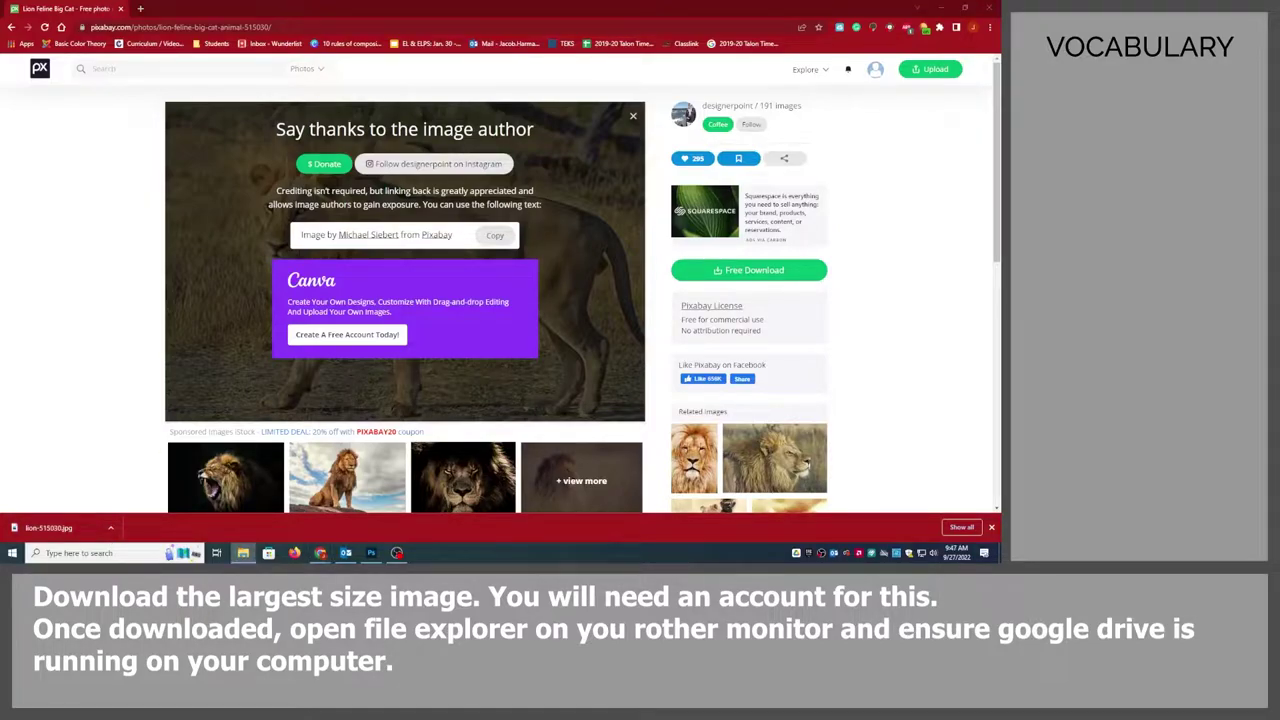
pyautogui.moveTo(752, 132); pyautogui.dragTo(998, 148)
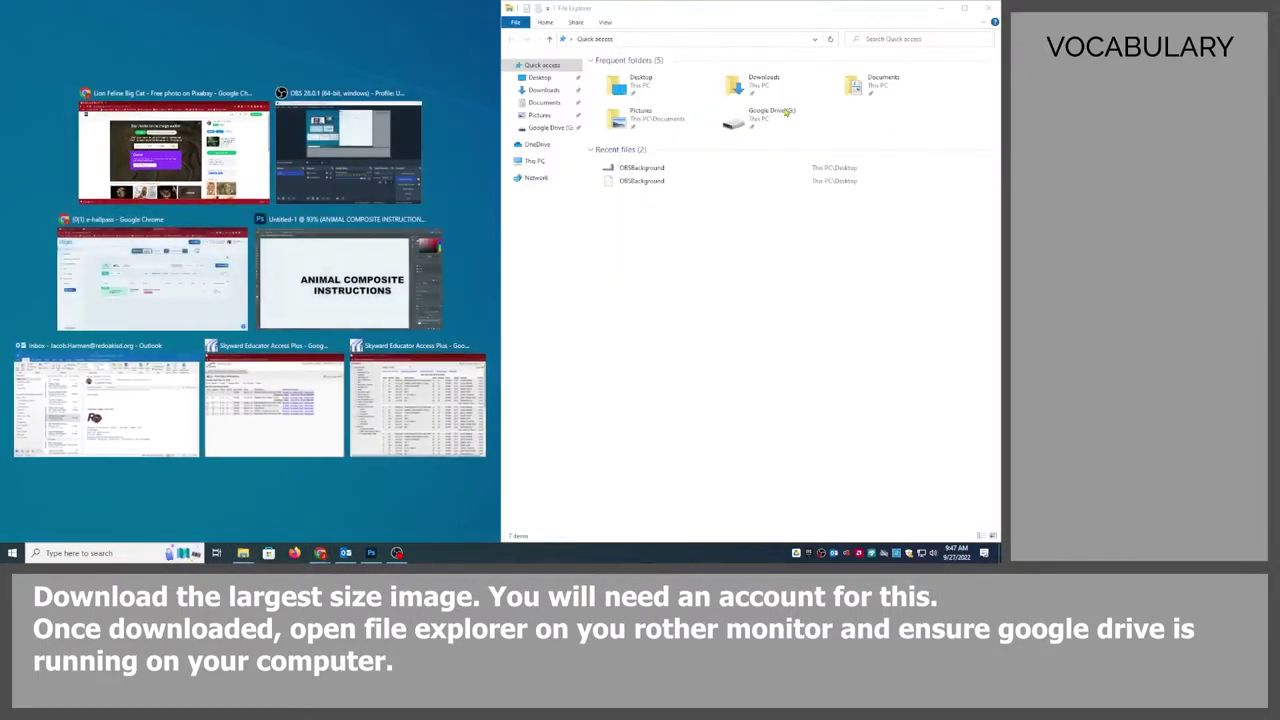
pyautogui.click(205, 140)
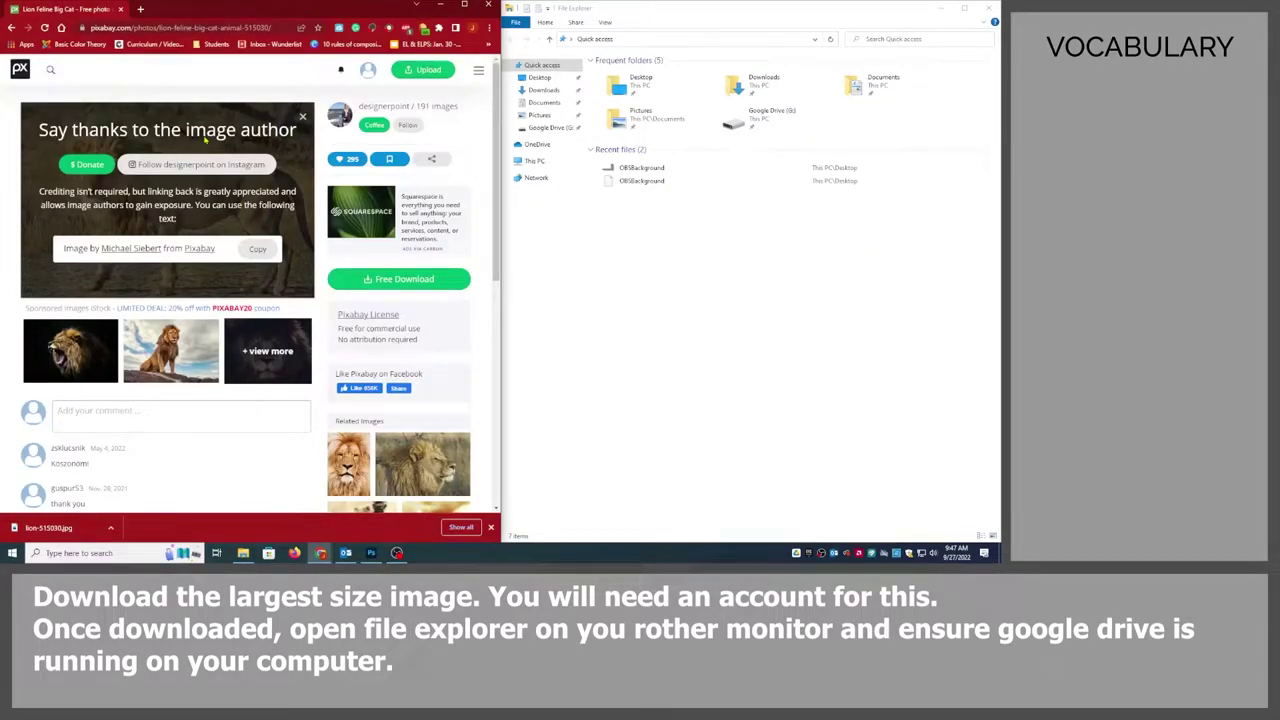
pyautogui.doubleClick(760, 115)
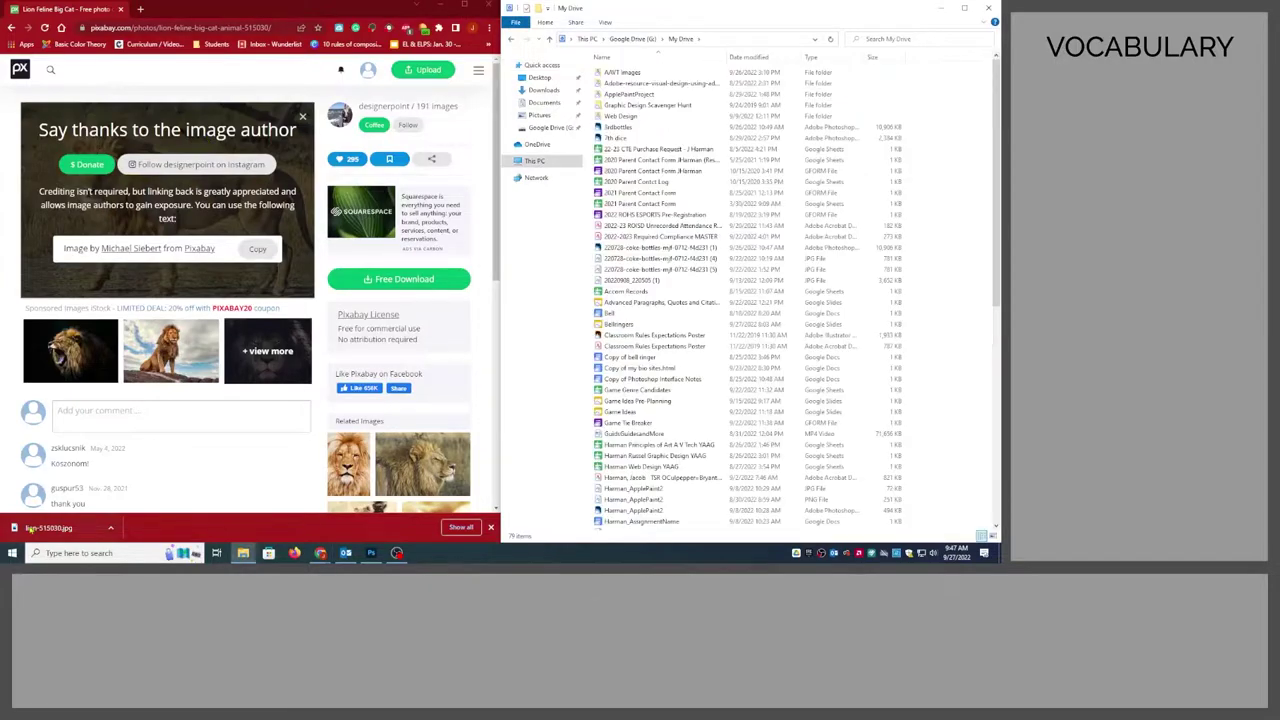
pyautogui.moveTo(48, 527); pyautogui.dragTo(825, 285)
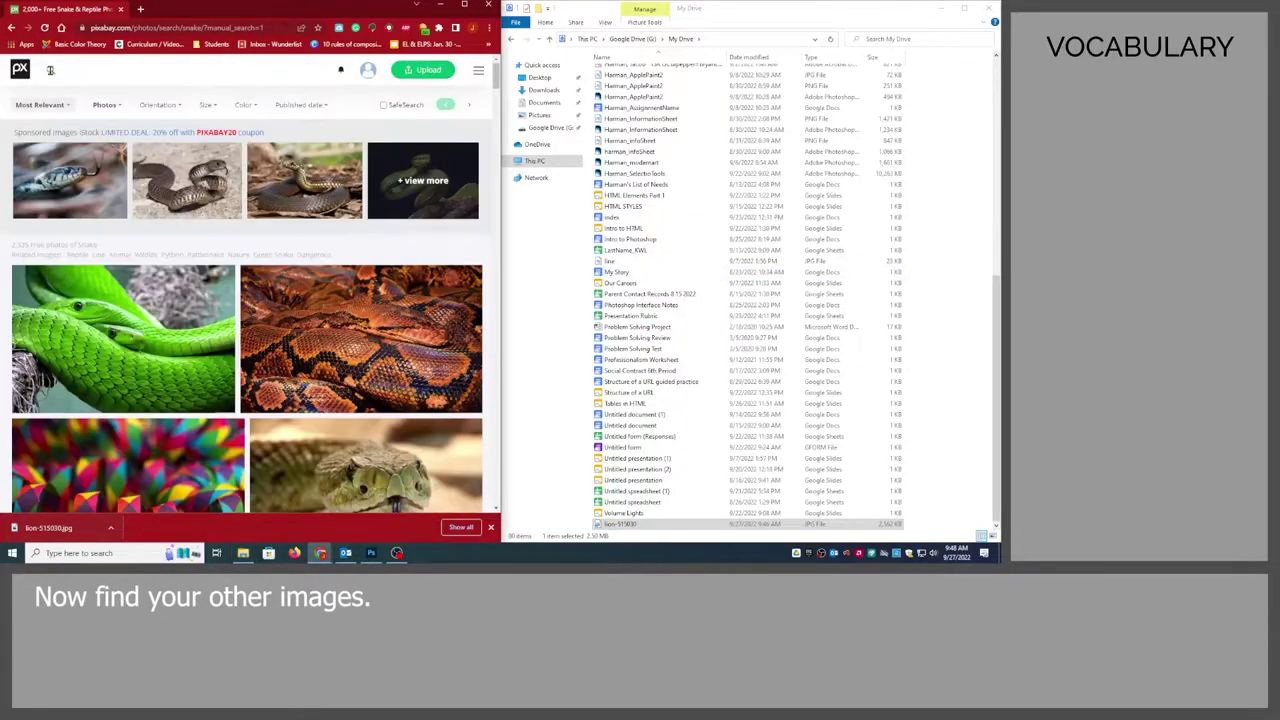
# Step: Replace the Pixabay snake search with a search for 'bear'
pyautogui.scroll(-5, 270, 390)
pyautogui.scroll(-5, 270, 390)
pyautogui.scroll(-5, 270, 390)
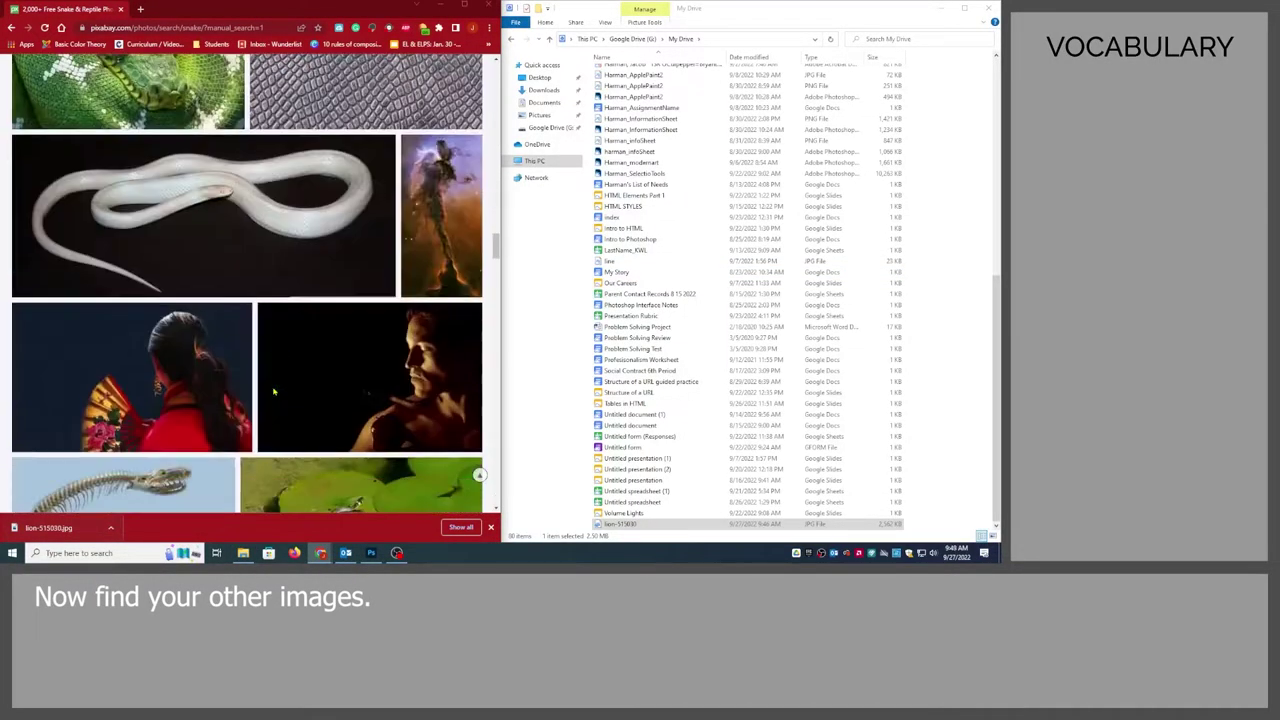
pyautogui.scroll(-5, 270, 390)
pyautogui.scroll(15, 270, 390)
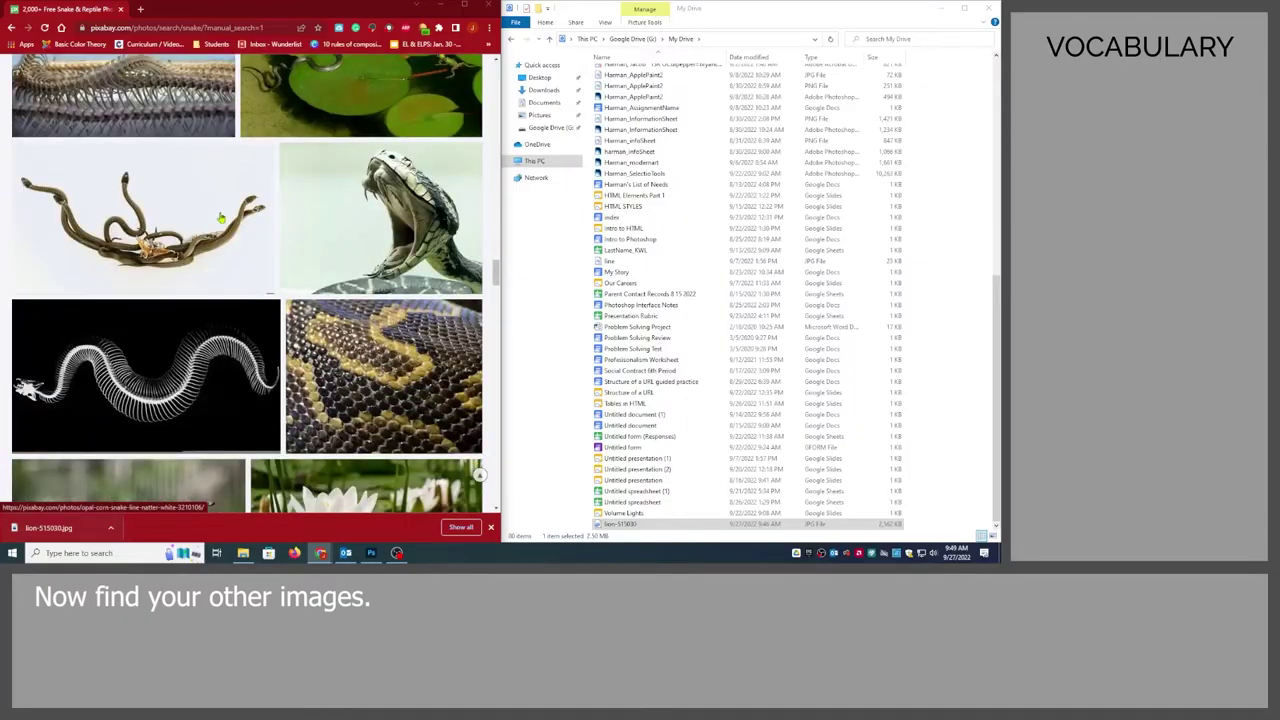
pyautogui.doubleClick(104, 72)
pyautogui.write('bear')
pyautogui.press('Return')
# Step: Open the brown bear photo's page and show its download sizes
pyautogui.scroll(-5, 240, 327)
pyautogui.scroll(-5, 240, 327)
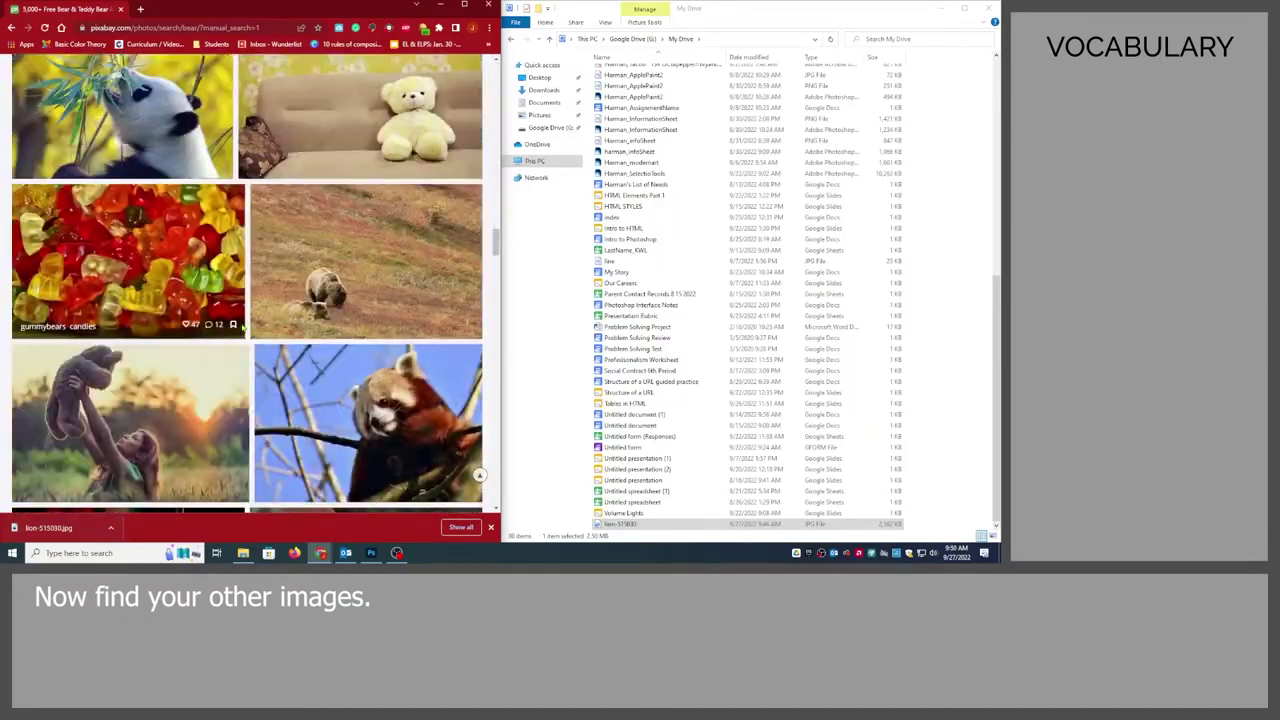
pyautogui.scroll(-5, 240, 327)
pyautogui.scroll(5, 240, 327)
pyautogui.scroll(5, 240, 327)
pyautogui.click(128, 350)
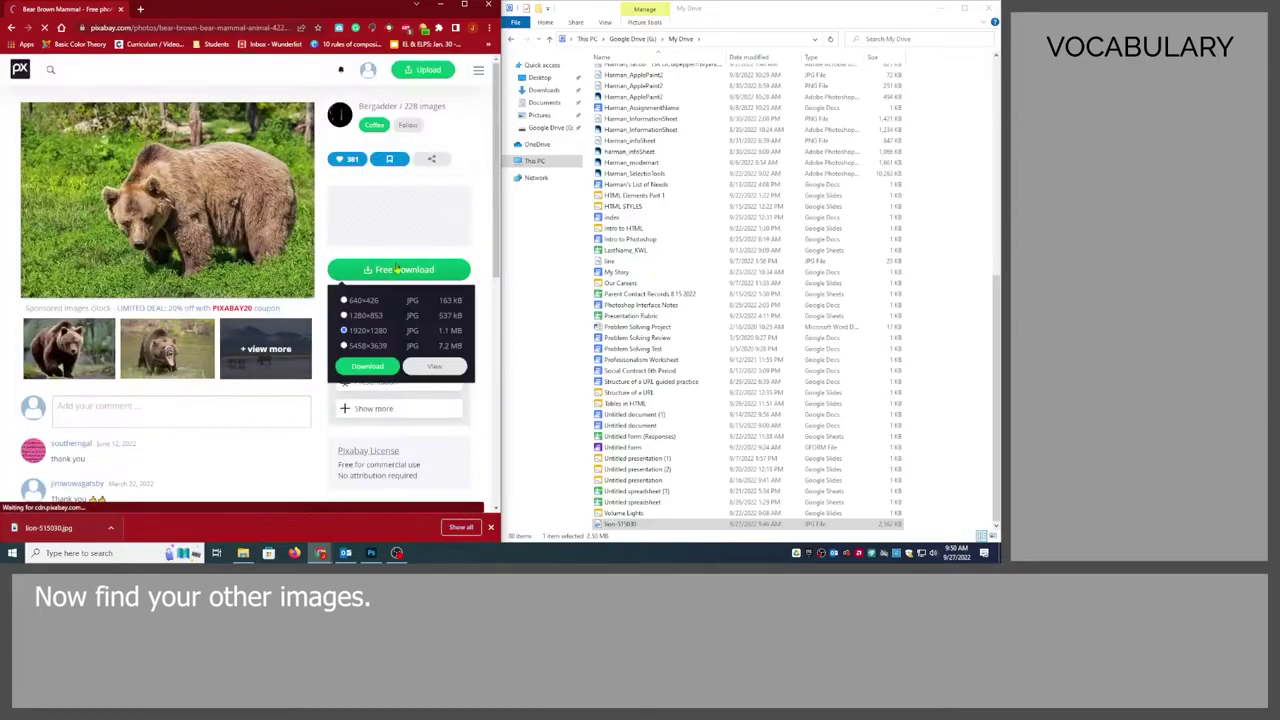
pyautogui.doubleClick(89, 72)
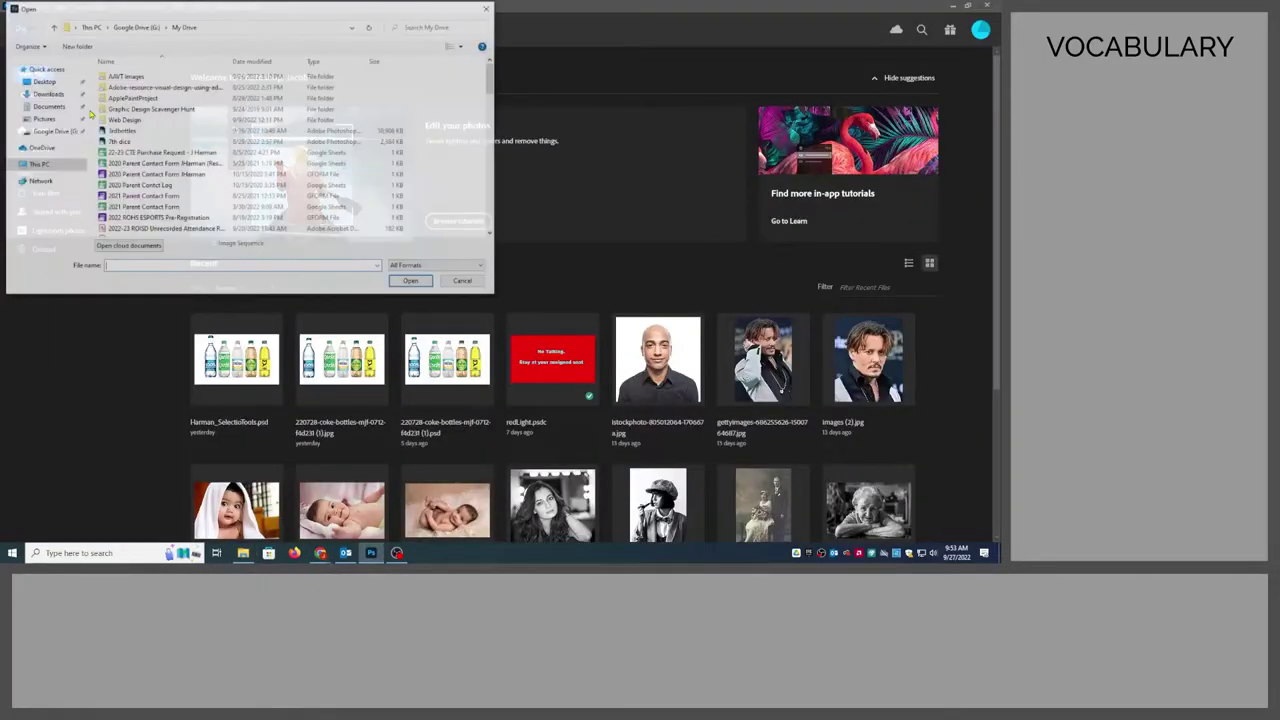
# Step: Select owl-275942 and bird-6832282 in the Open dialog's file list
pyautogui.scroll(-5, 135, 143)
pyautogui.scroll(-5, 145, 148)
pyautogui.scroll(-5, 155, 152)
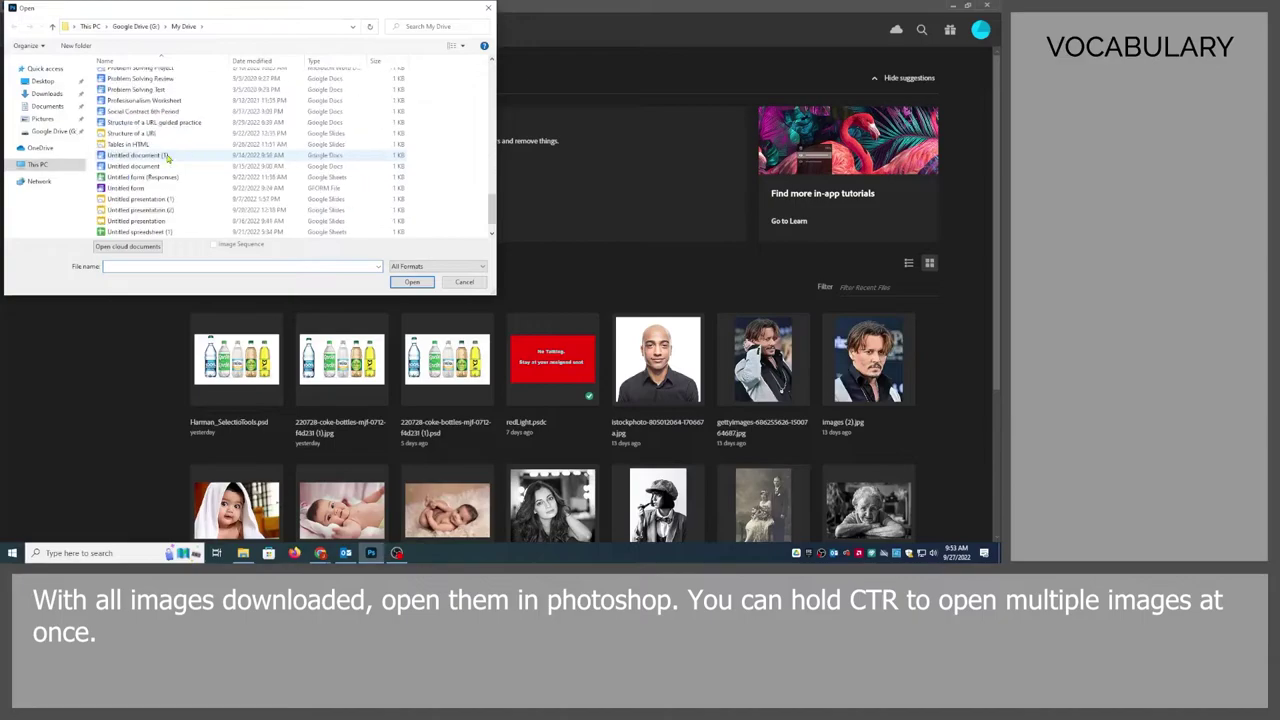
pyautogui.scroll(-3, 165, 156)
pyautogui.scroll(5, 168, 157)
pyautogui.scroll(1, 168, 158)
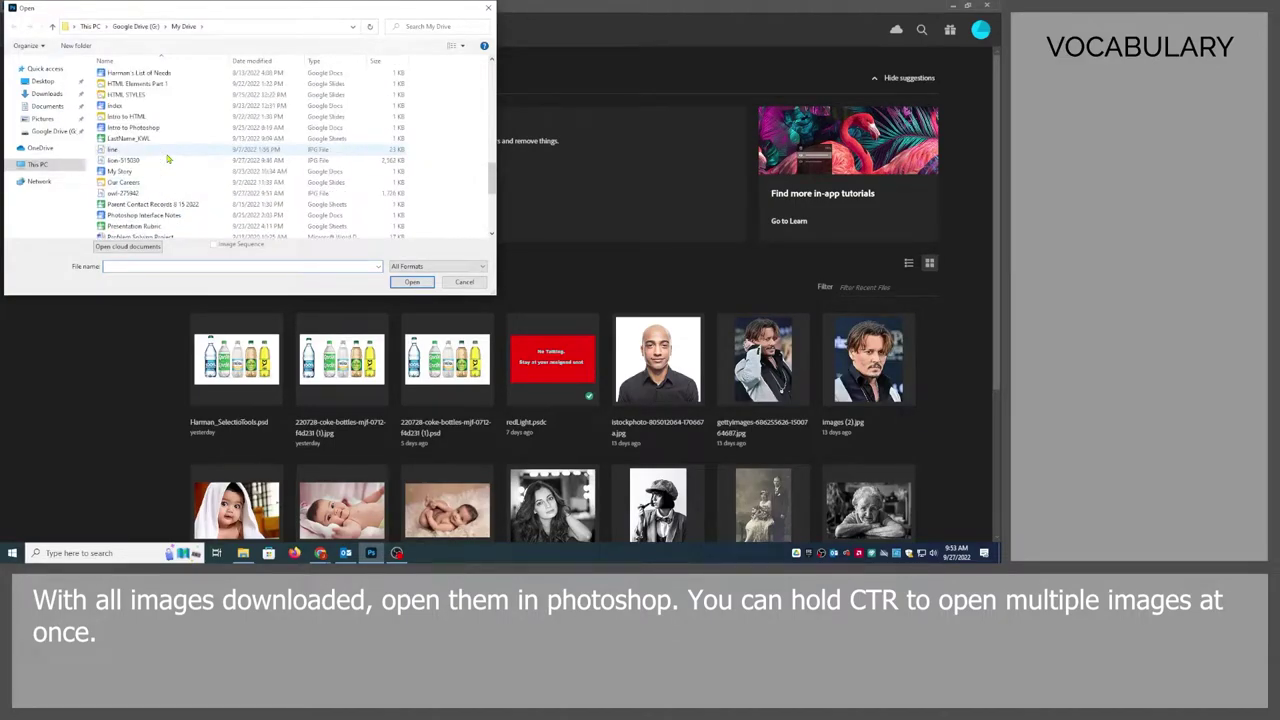
pyautogui.click(155, 196)
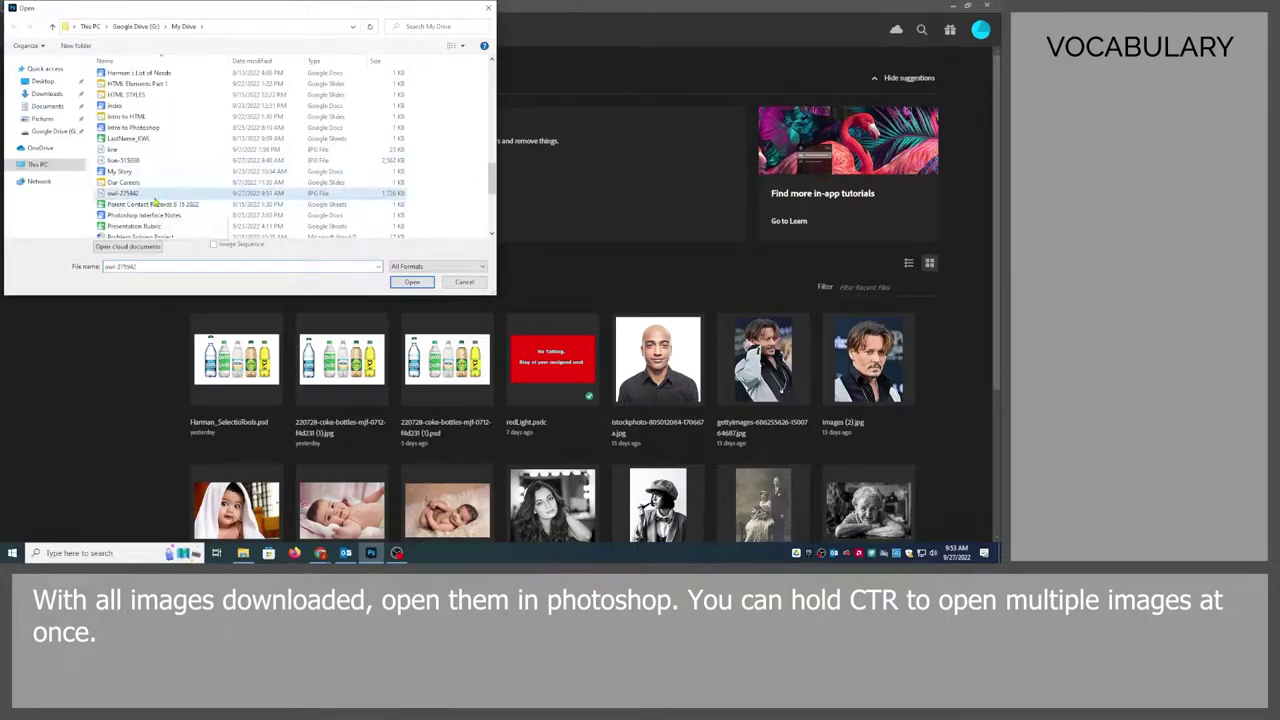
pyautogui.scroll(3, 175, 192)
pyautogui.scroll(1, 178, 190)
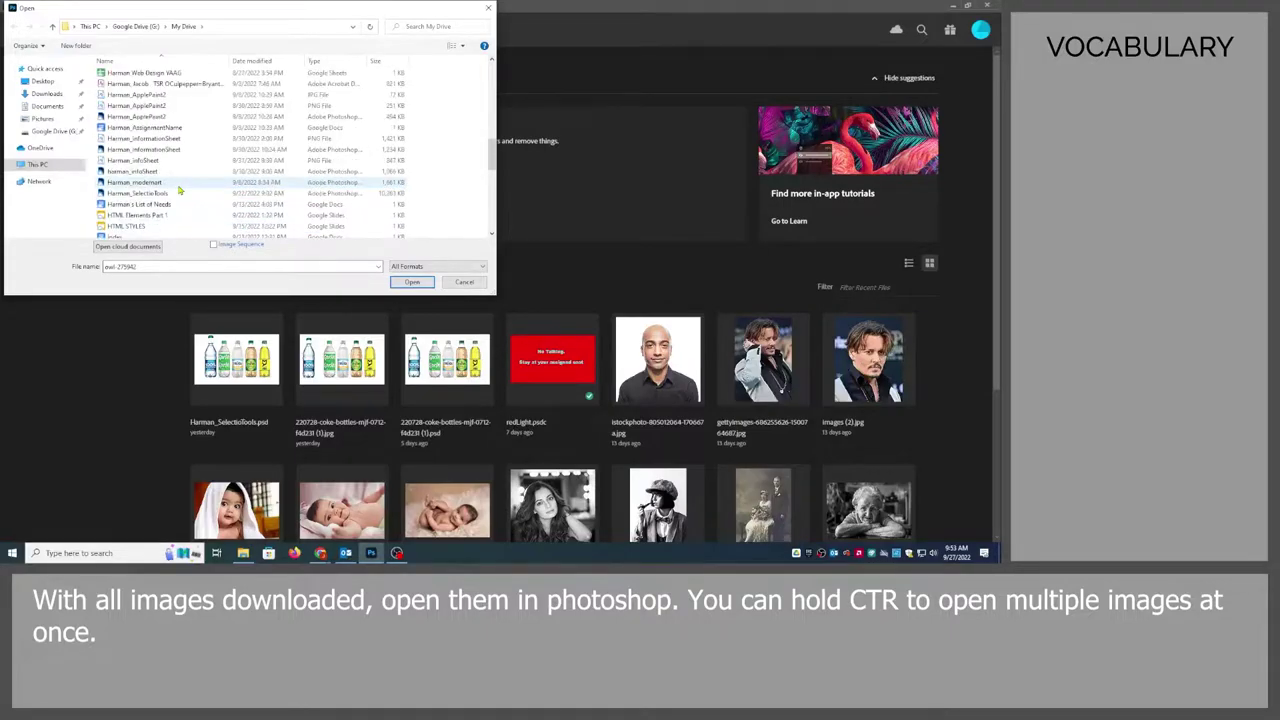
pyautogui.scroll(1, 170, 188)
pyautogui.scroll(2, 150, 186)
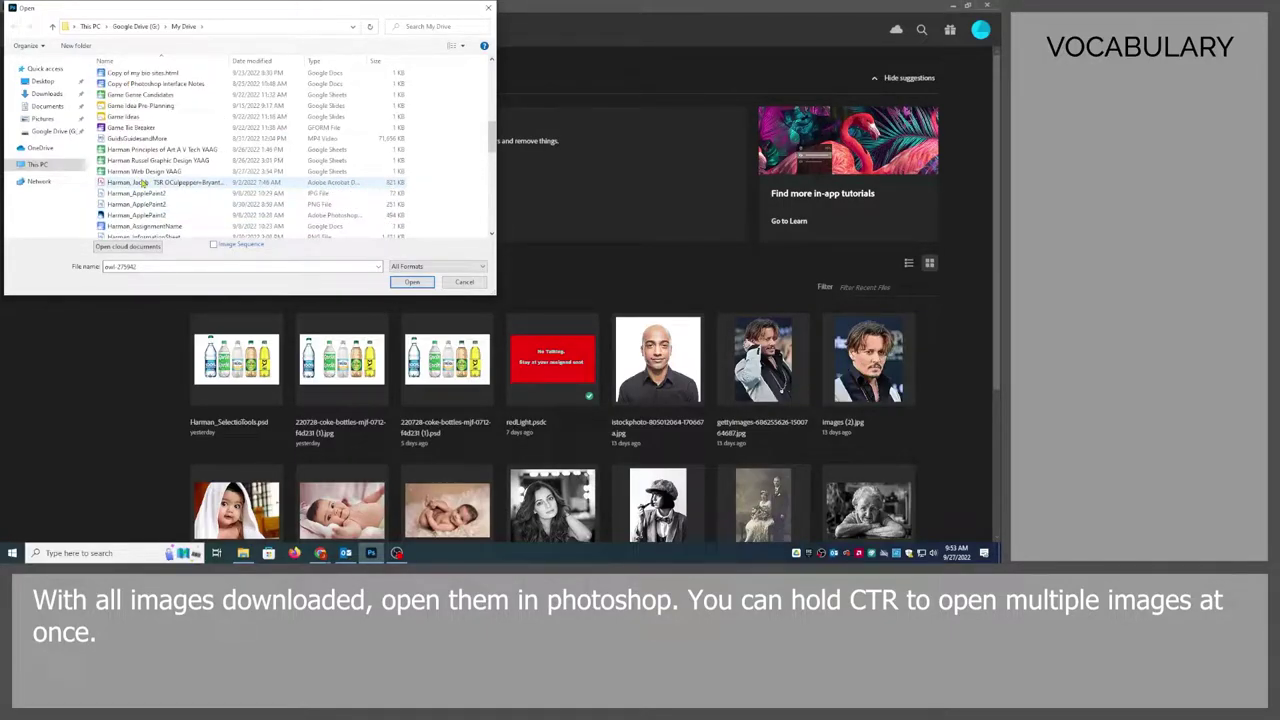
pyautogui.moveTo(165, 183)
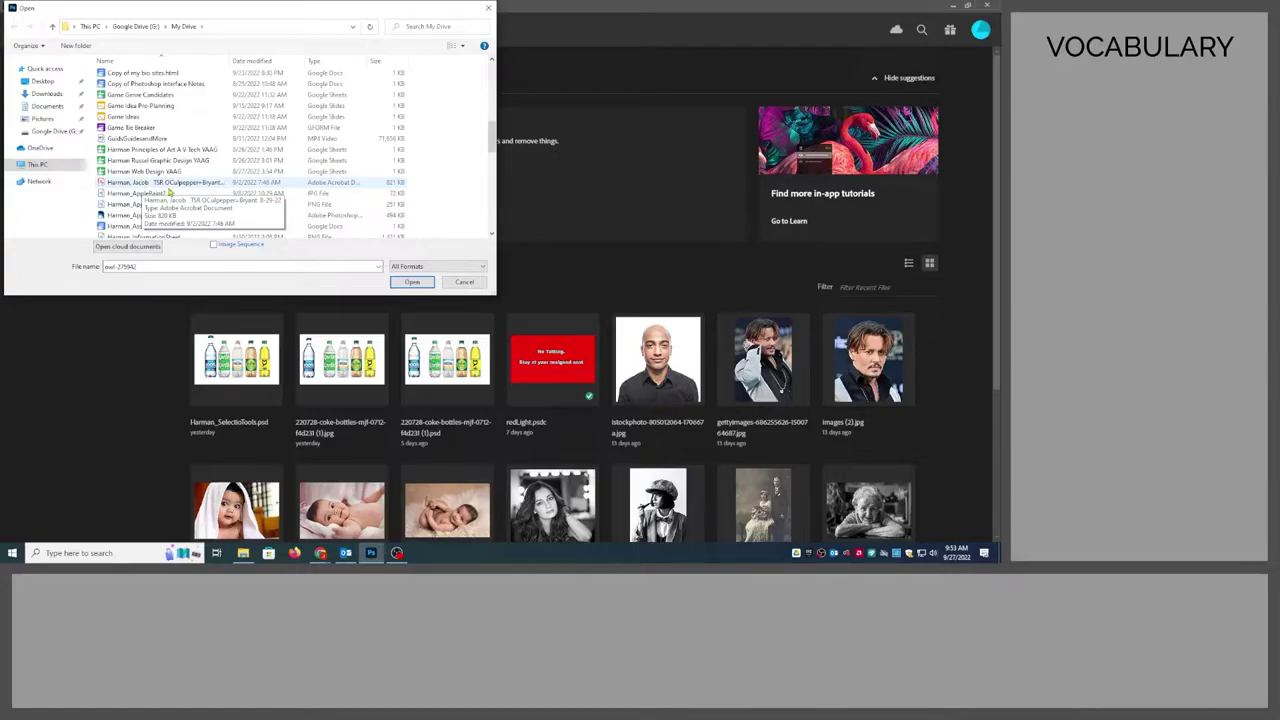
pyautogui.scroll(5, 143, 183)
pyautogui.scroll(5, 145, 176)
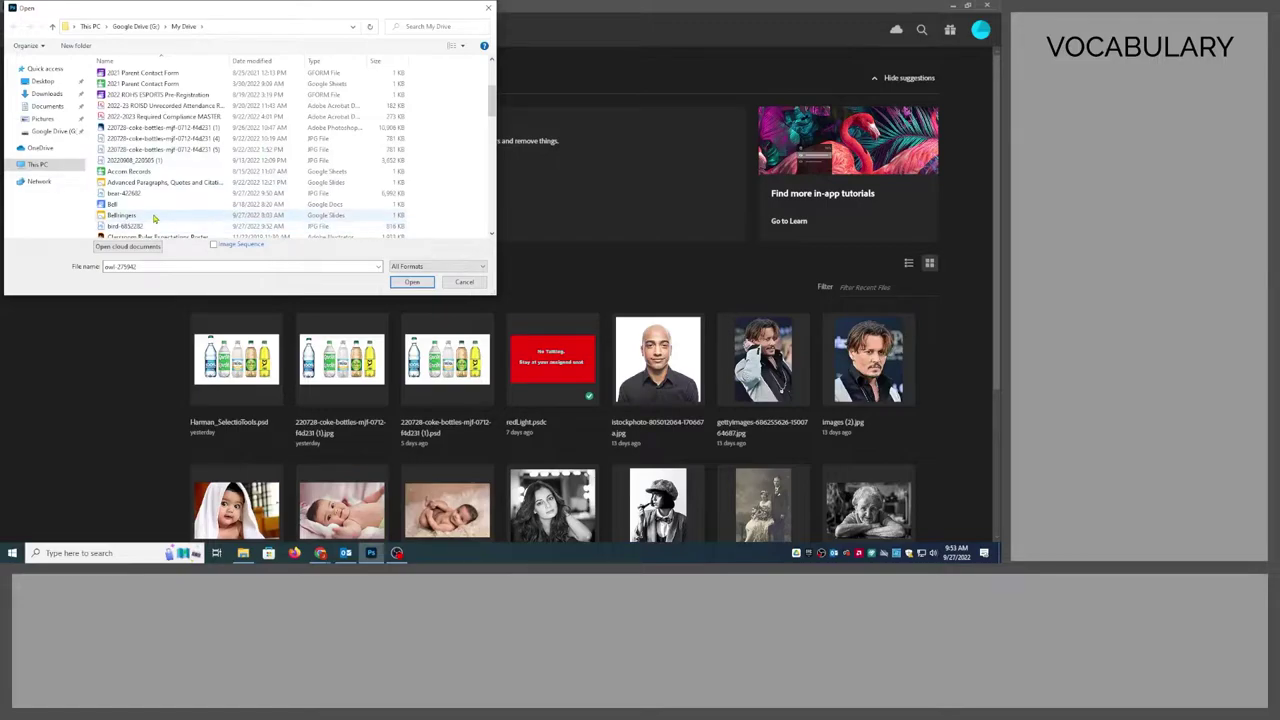
pyautogui.scroll(-1, 150, 220)
pyautogui.keyDown('ctrl'); pyautogui.click(155, 200); pyautogui.keyUp('ctrl')
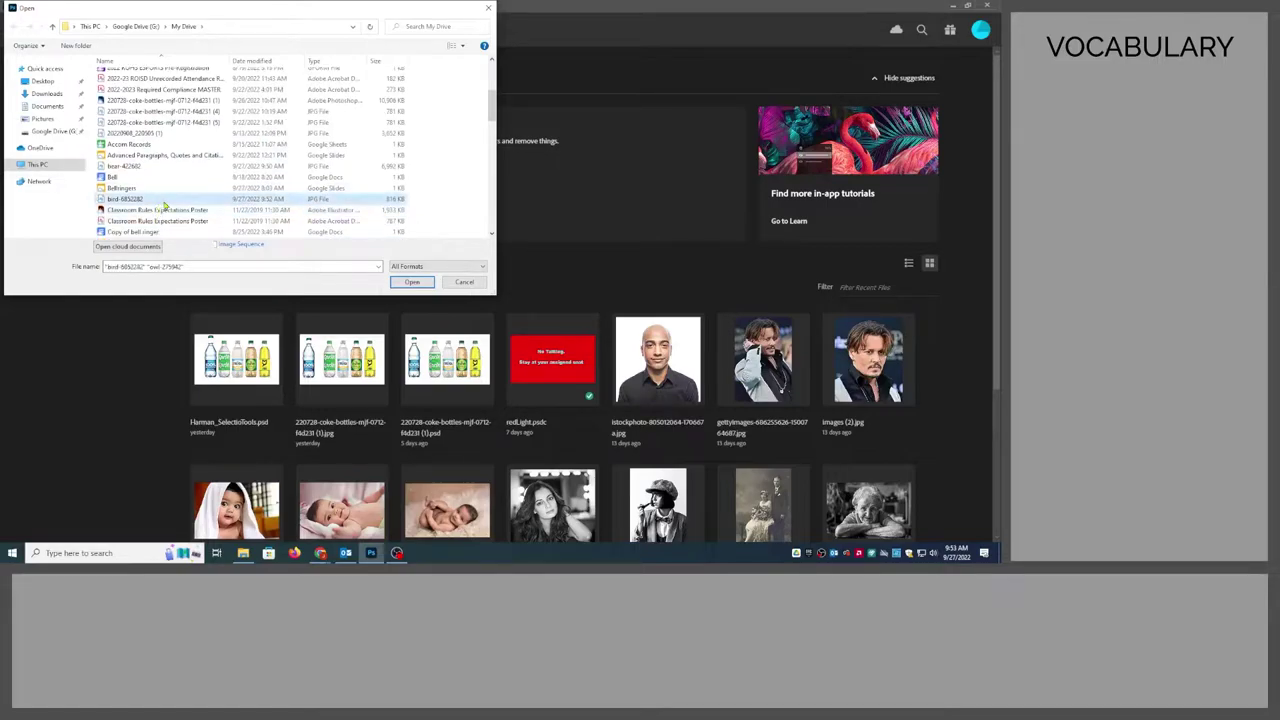
# Step: Add bear-422682 to the selection and open all three photos
pyautogui.scroll(-1, 170, 205)
pyautogui.scroll(-2, 172, 206)
pyautogui.scroll(-2, 175, 207)
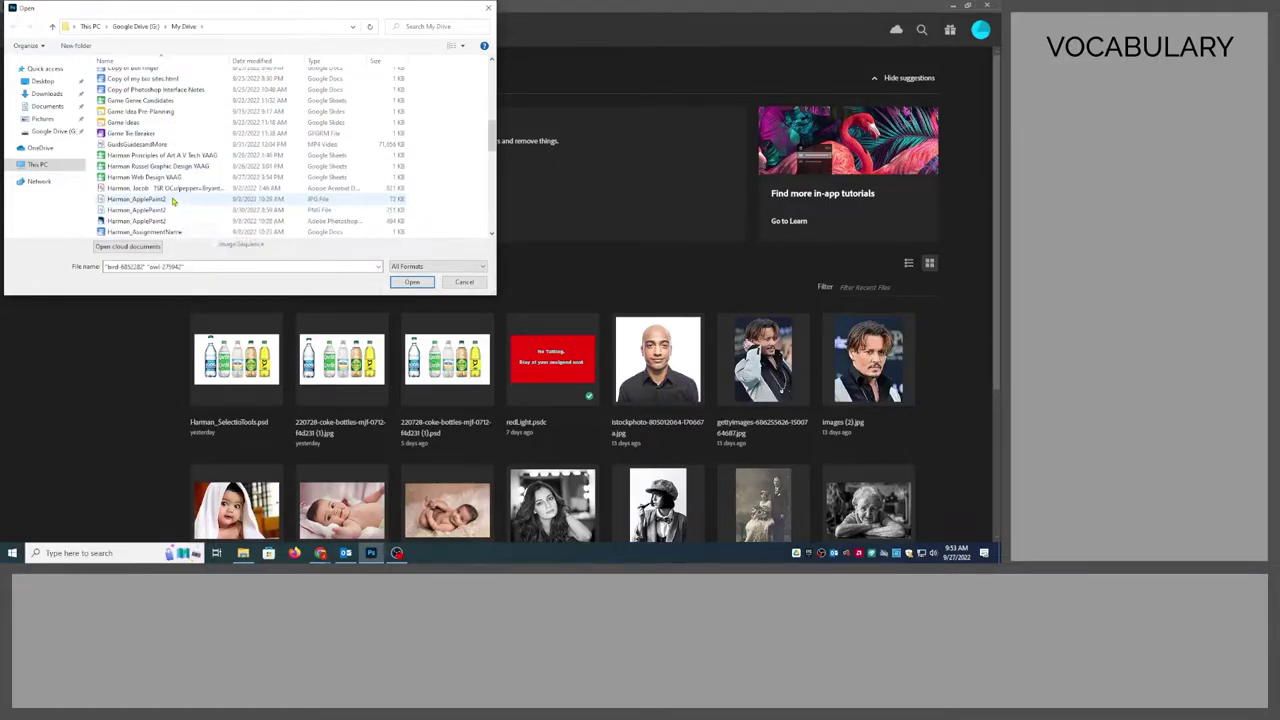
pyautogui.scroll(3, 170, 195)
pyautogui.scroll(1, 160, 175)
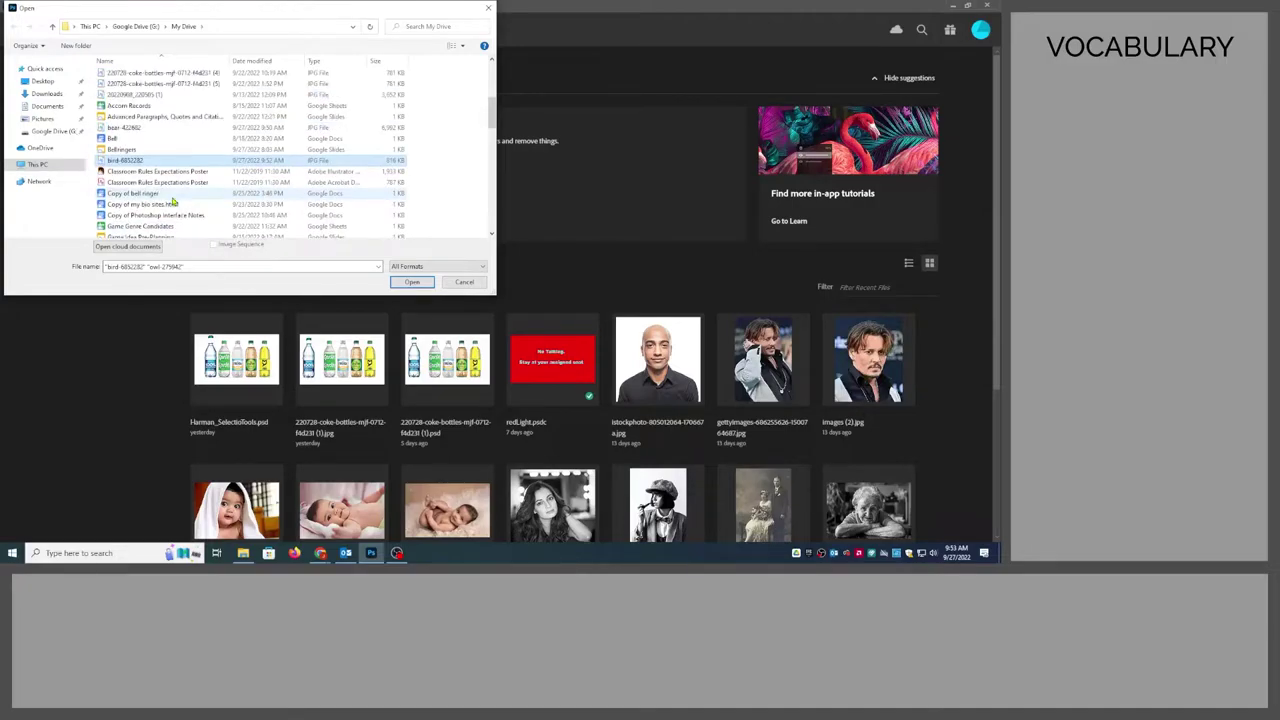
pyautogui.keyDown('ctrl'); pyautogui.click(135, 127); pyautogui.keyUp('ctrl')
pyautogui.scroll(1, 200, 170)
pyautogui.scroll(1, 280, 200)
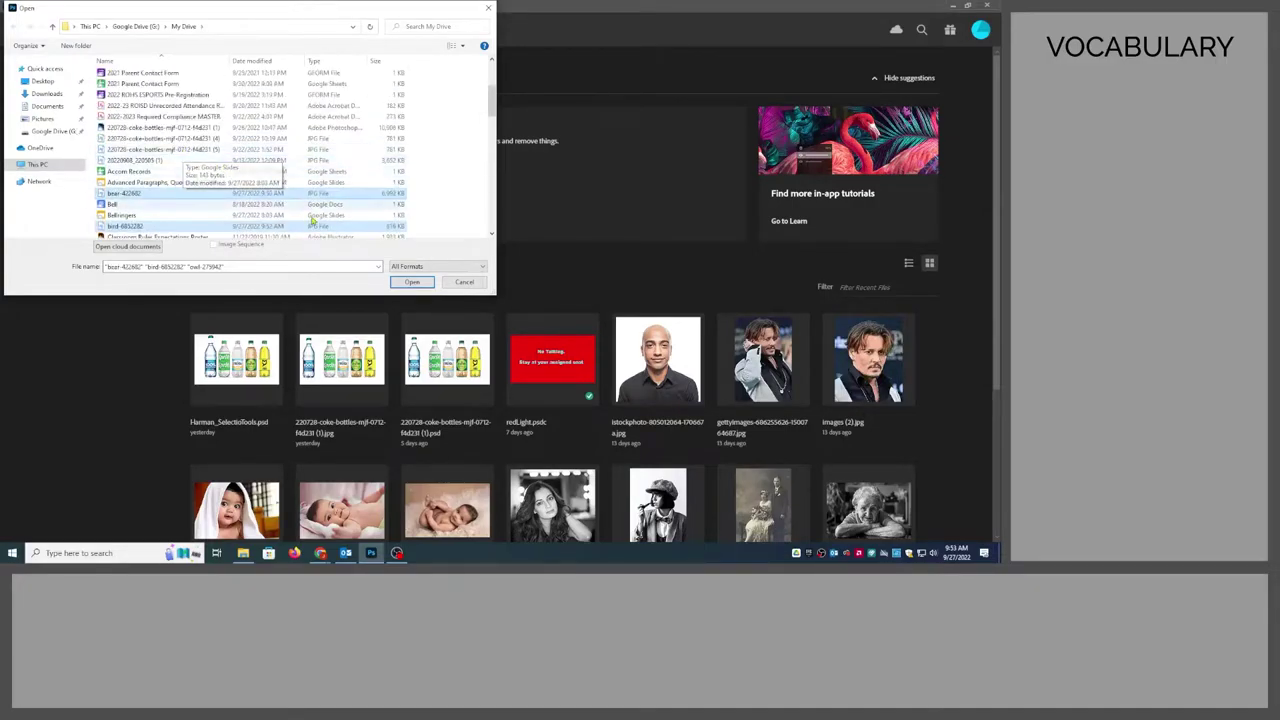
pyautogui.click(411, 281)
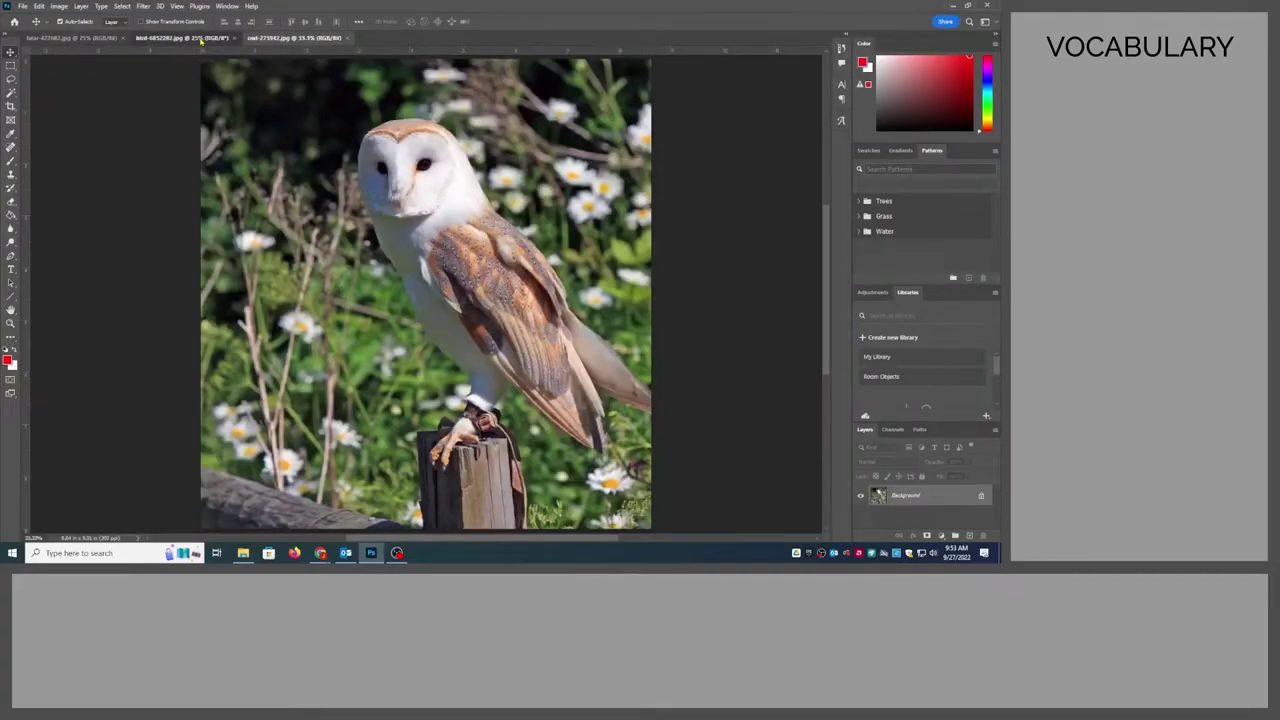
pyautogui.click(190, 39)
pyautogui.click(90, 40)
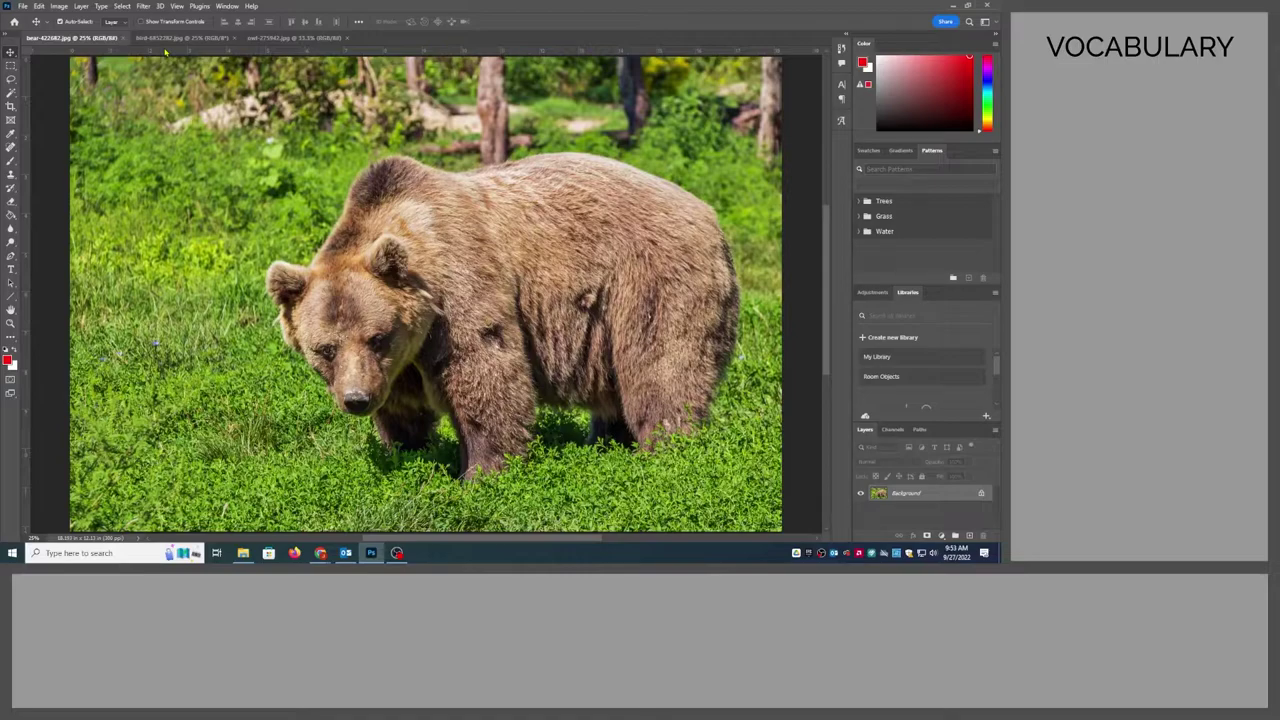
pyautogui.click(280, 39)
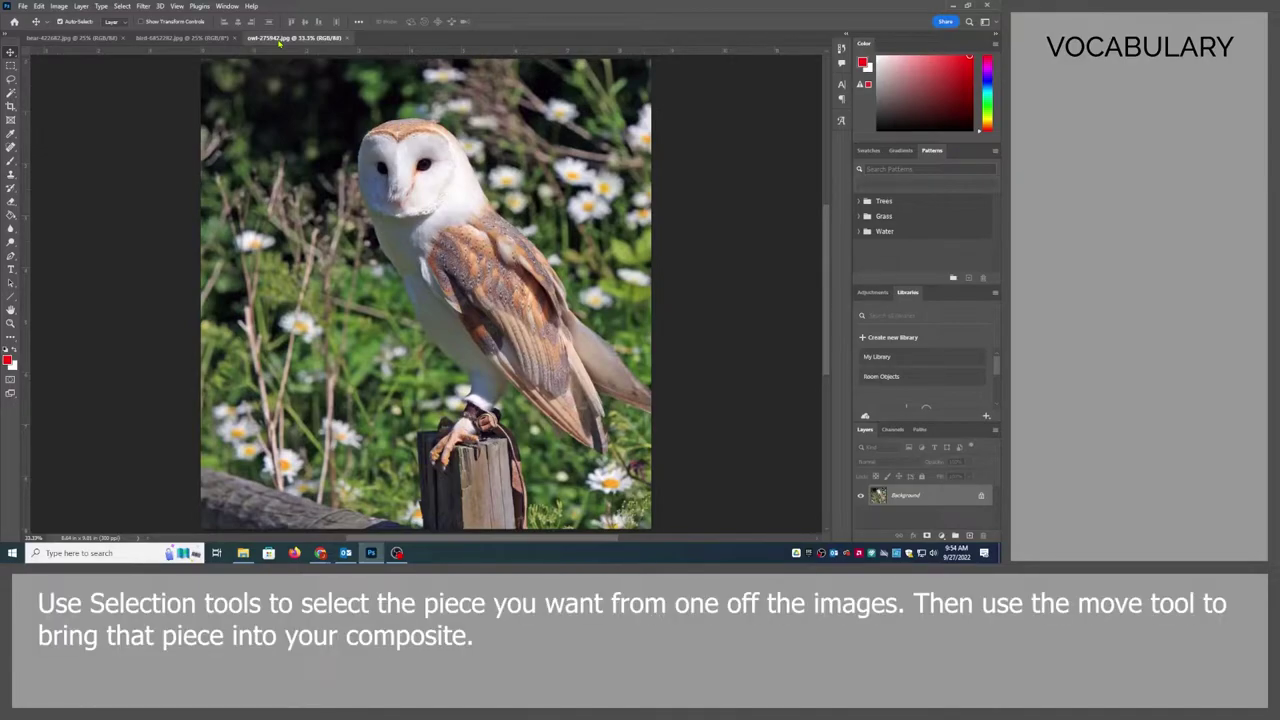
# Step: Lasso-select the barn owl's head and face down to its upper chest, then fit the view
pyautogui.click(11, 78)
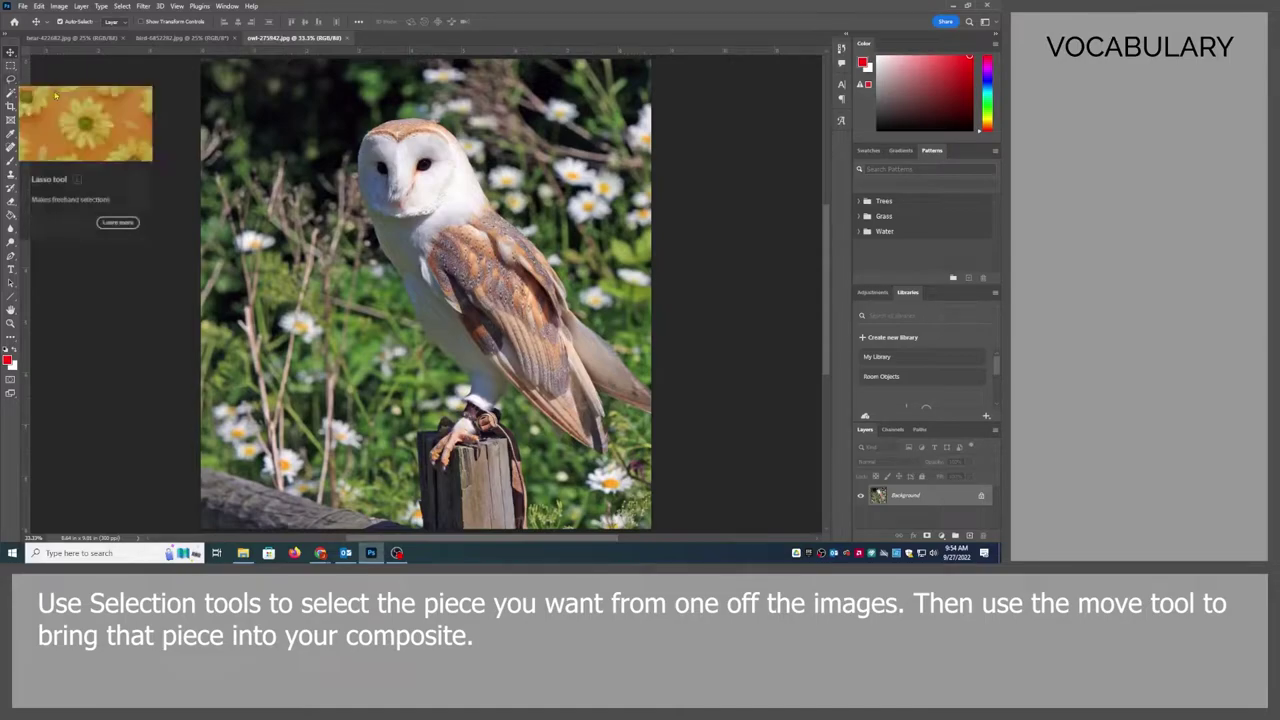
pyautogui.scroll(5, 421, 132)
pyautogui.moveTo(424, 116)
pyautogui.mouseDown()
pyautogui.moveTo(600, 218)
pyautogui.moveTo(312, 531)
pyautogui.moveTo(220, 131)
pyautogui.moveTo(432, 68)
pyautogui.mouseUp()
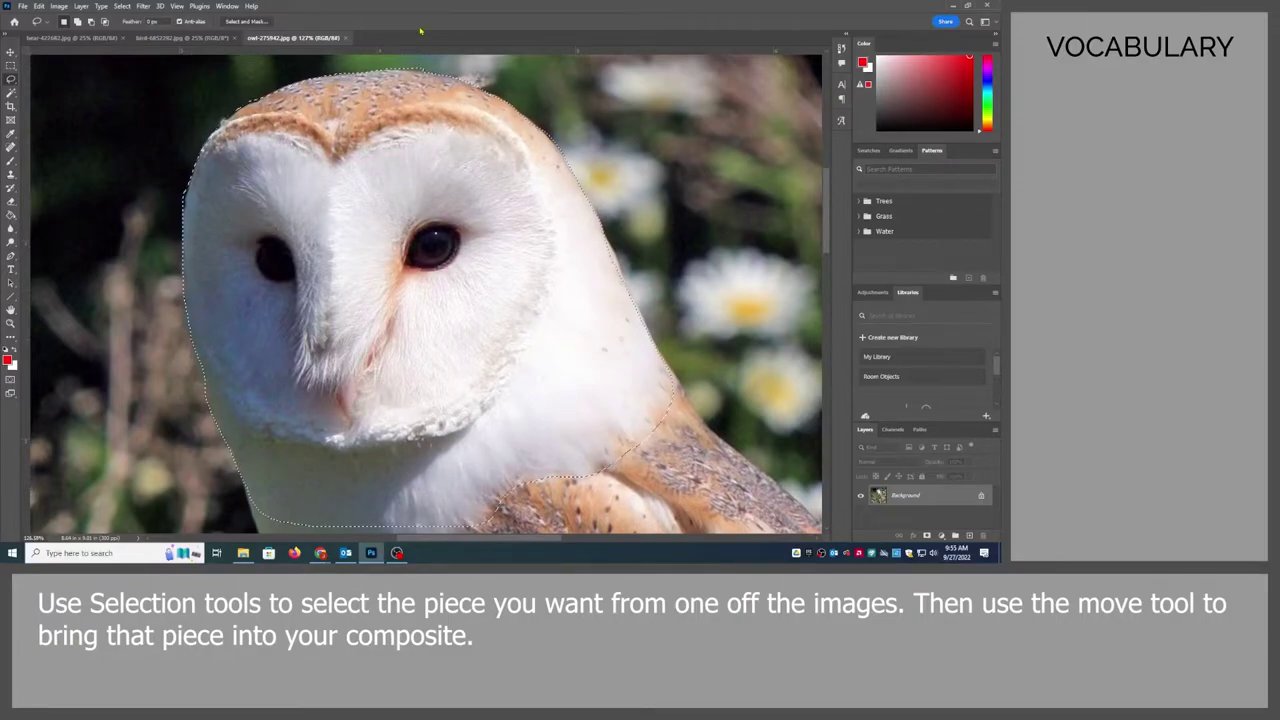
pyautogui.scroll(-3, 306, 323)
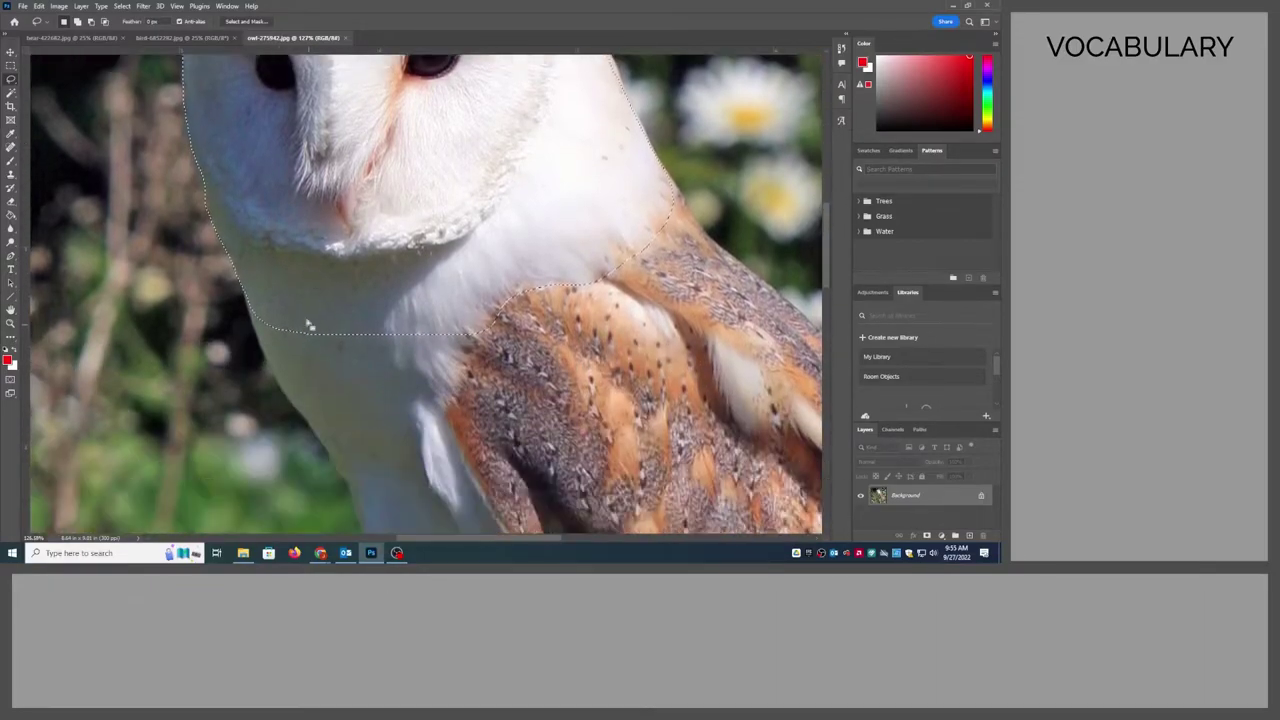
pyautogui.moveTo(440, 403)
pyautogui.mouseDown()
pyautogui.moveTo(368, 472)
pyautogui.moveTo(398, 276)
pyautogui.mouseUp()
pyautogui.hotkey('ctrl', '0')
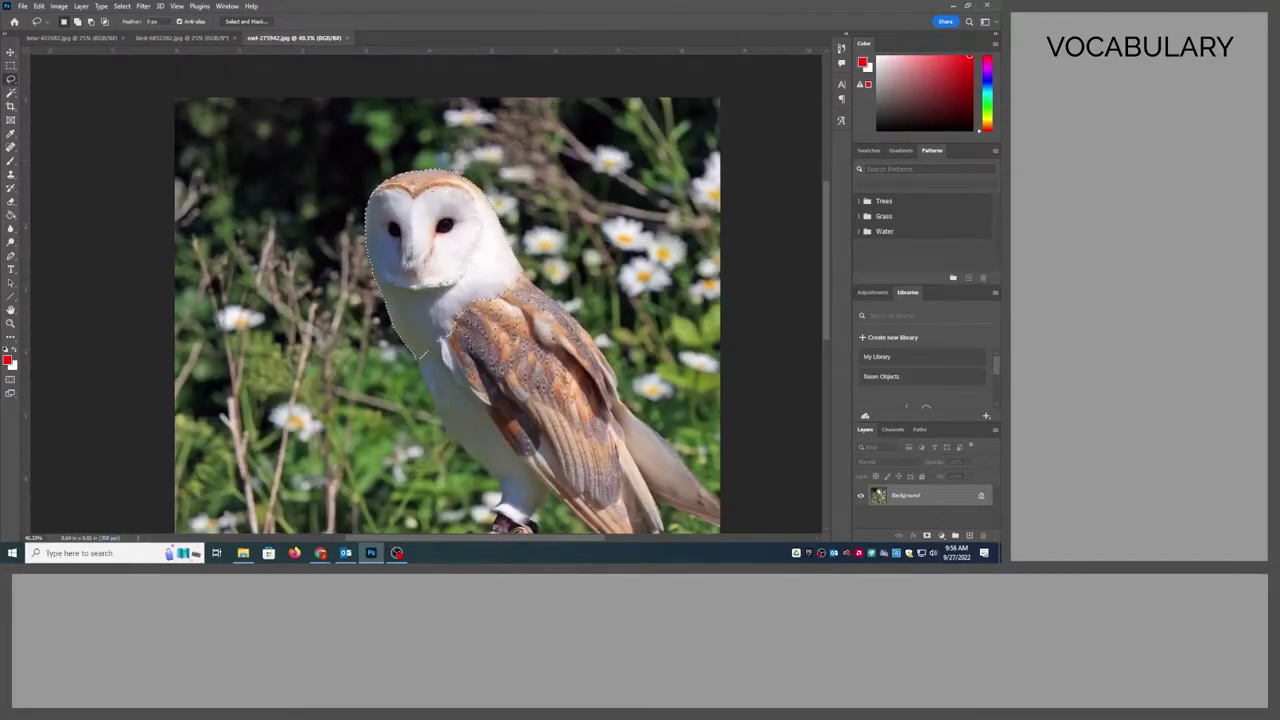
pyautogui.click(11, 52)
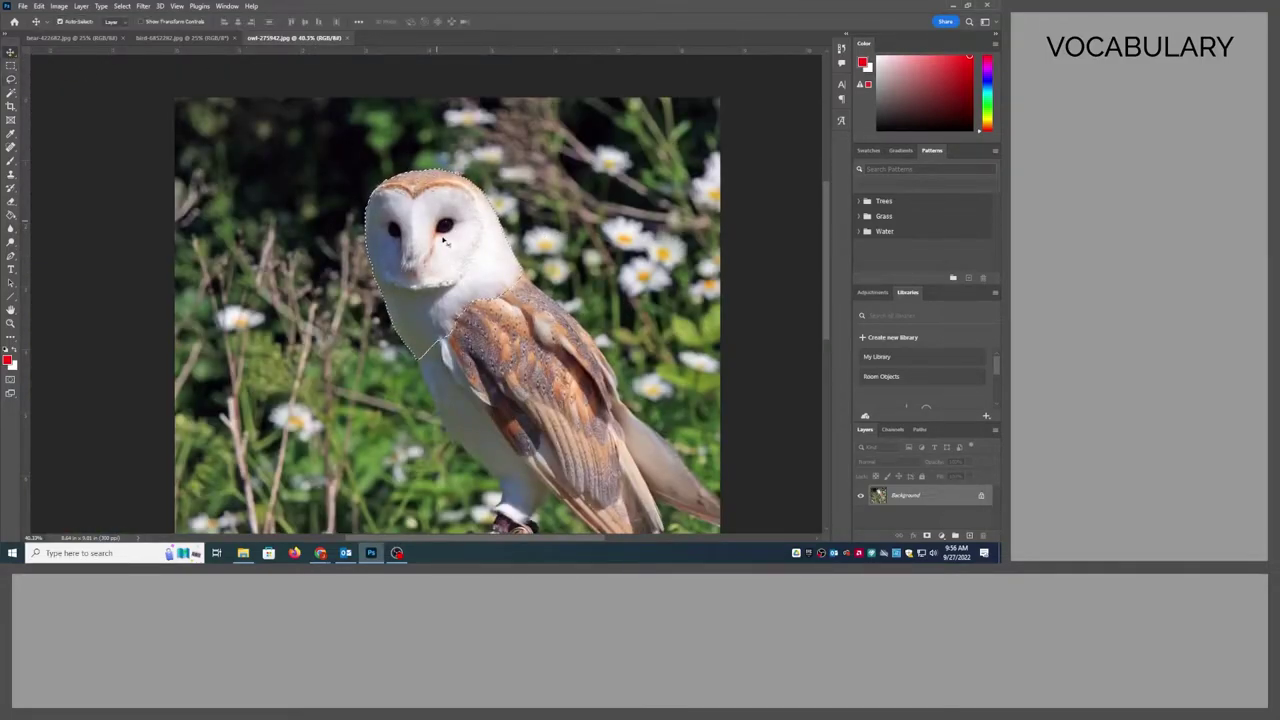
# Step: Drag the selected owl head into the bear photo and position it over the bear's face
pyautogui.moveTo(425, 230)
pyautogui.mouseDown()
pyautogui.moveTo(242, 124)
pyautogui.moveTo(487, 250)
pyautogui.mouseUp()
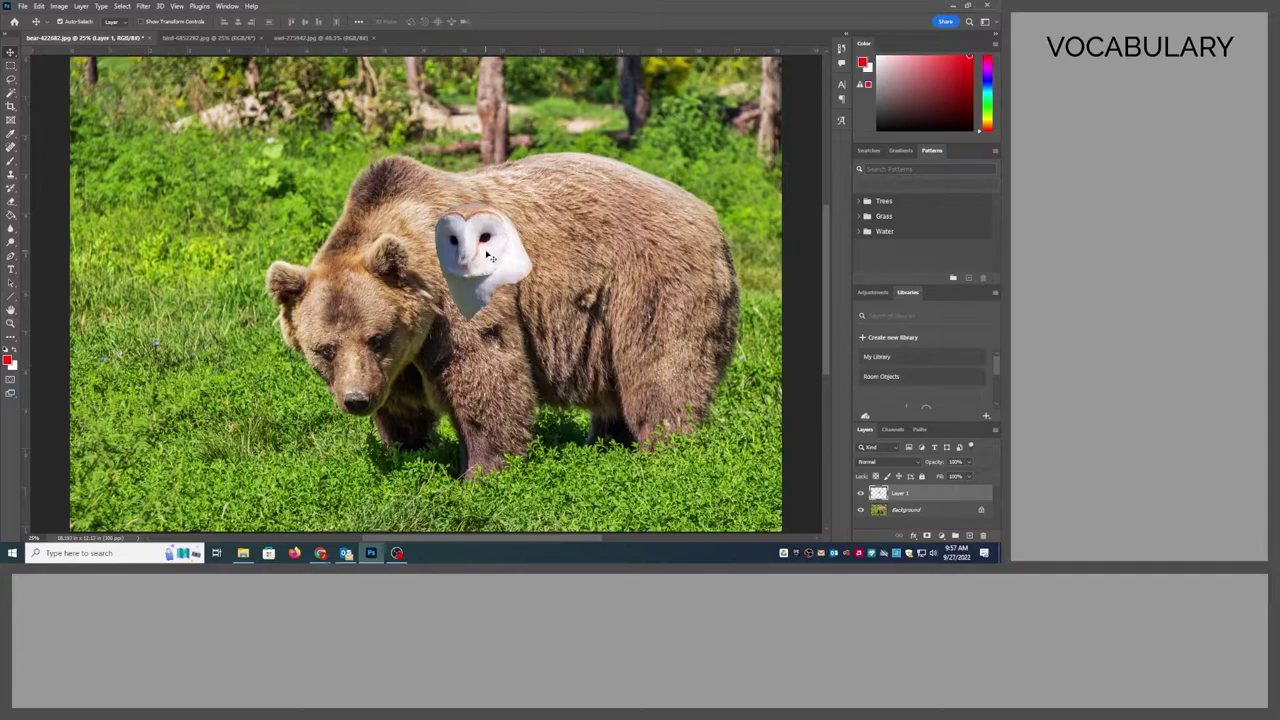
pyautogui.moveTo(474, 258)
pyautogui.mouseDown()
pyautogui.moveTo(400, 250)
pyautogui.moveTo(340, 300)
pyautogui.mouseUp()
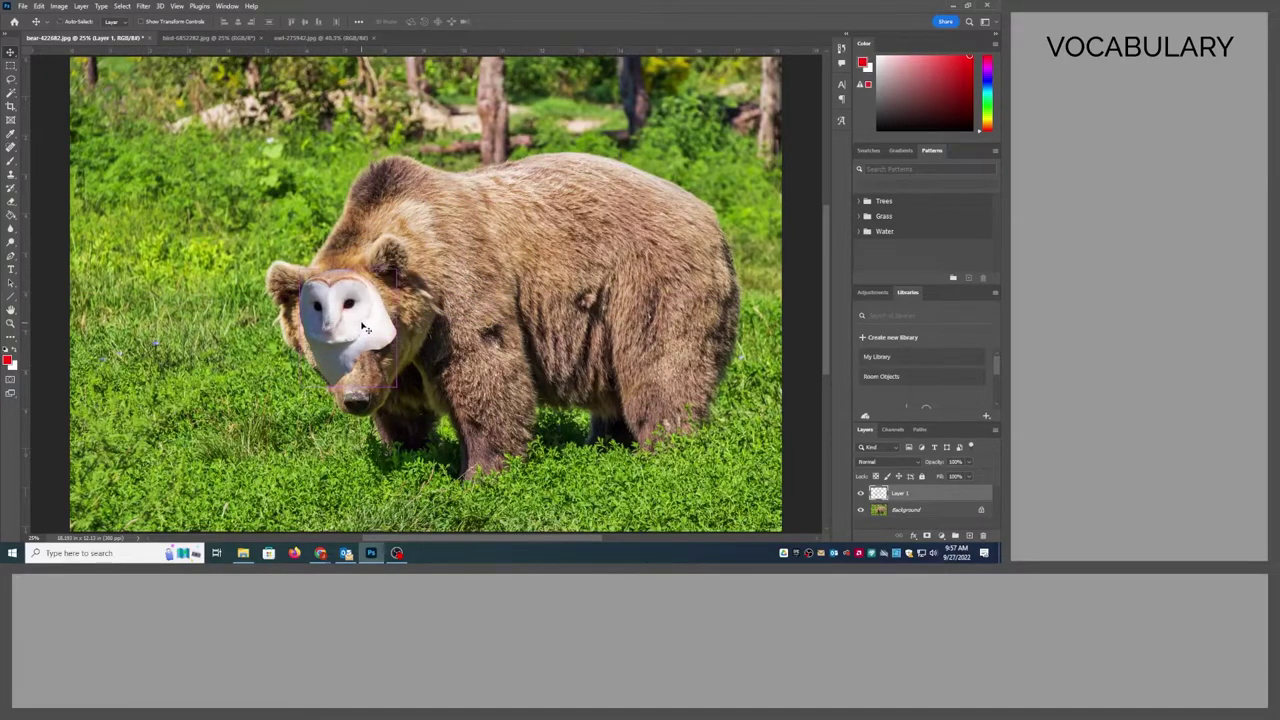
pyautogui.hotkey('ctrl', 't')
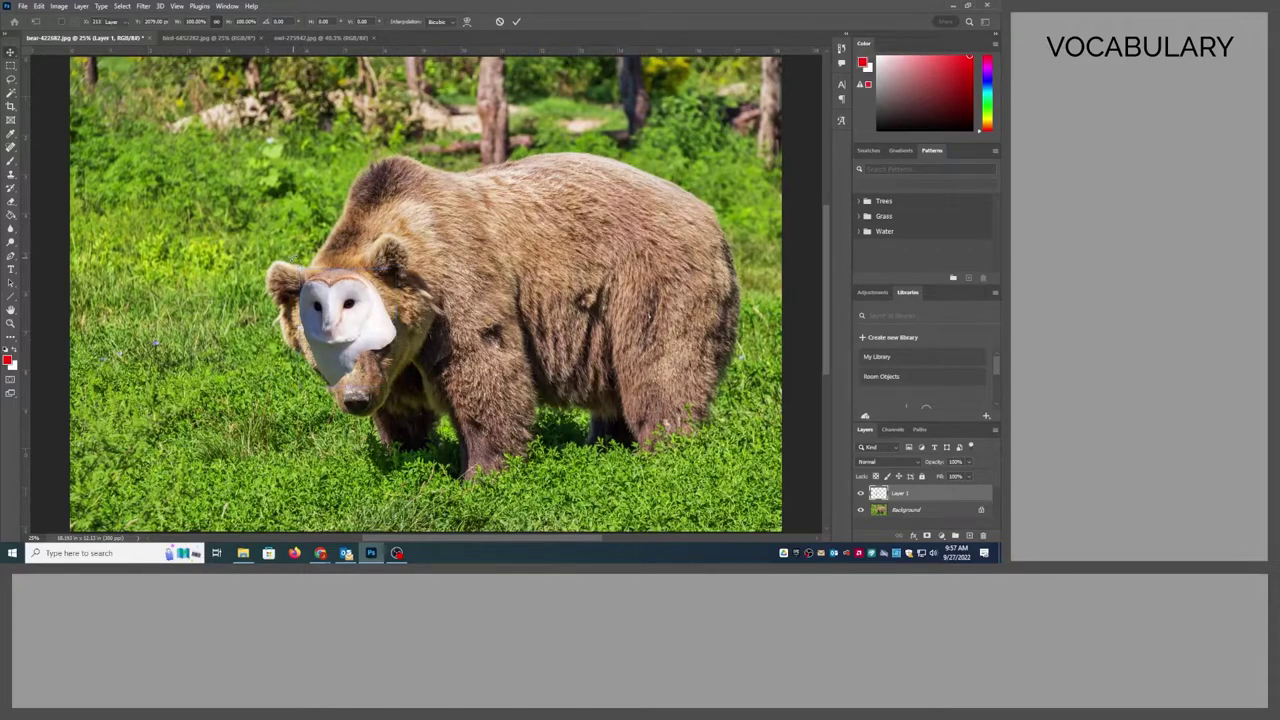
# Step: Rotate, resize and reshape the owl face to fit over the bear's face
pyautogui.press('Return')
pyautogui.click(39, 6)
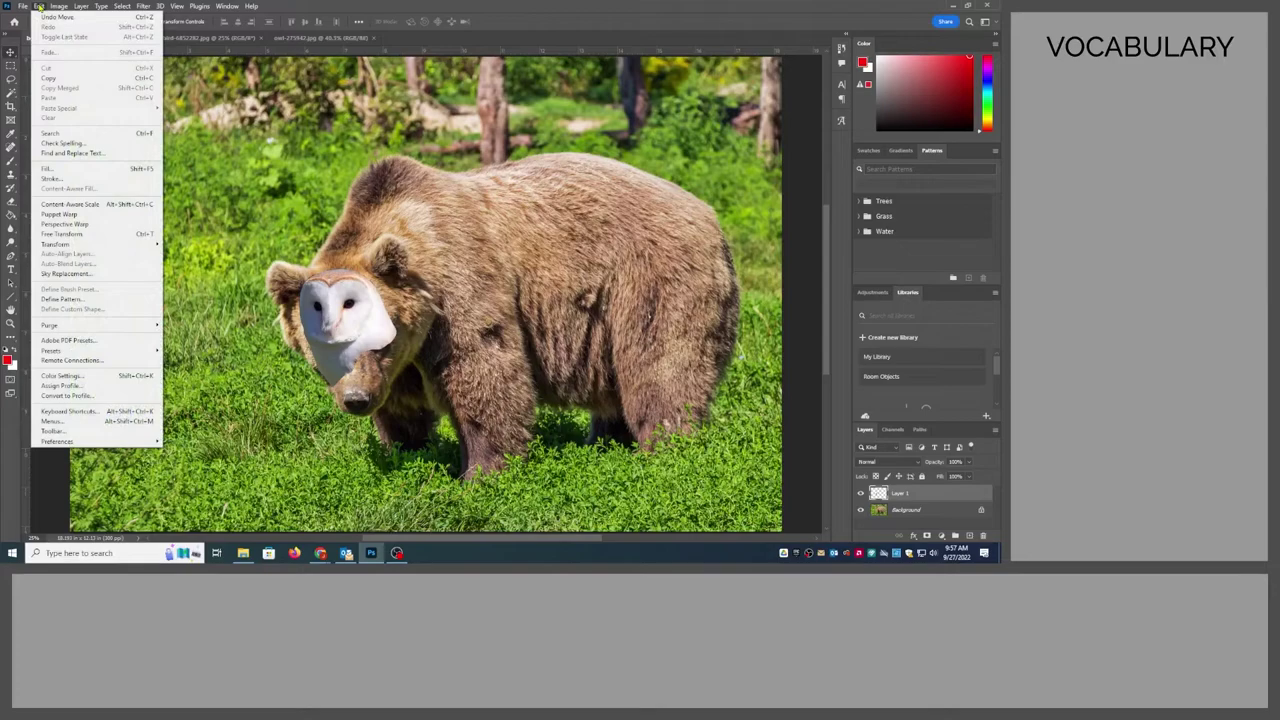
pyautogui.click(75, 234)
pyautogui.moveTo(290, 265); pyautogui.dragTo(386, 209)
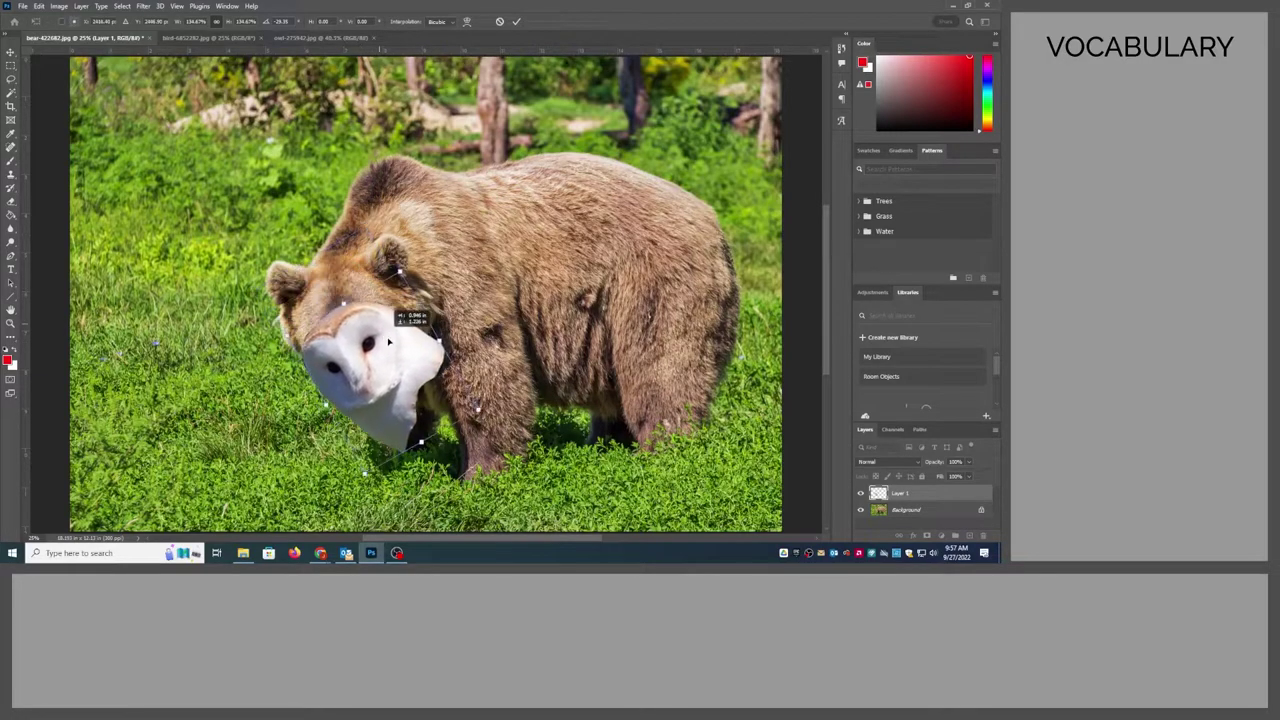
pyautogui.moveTo(370, 345)
pyautogui.mouseDown()
pyautogui.moveTo(400, 428)
pyautogui.moveTo(376, 345)
pyautogui.mouseUp()
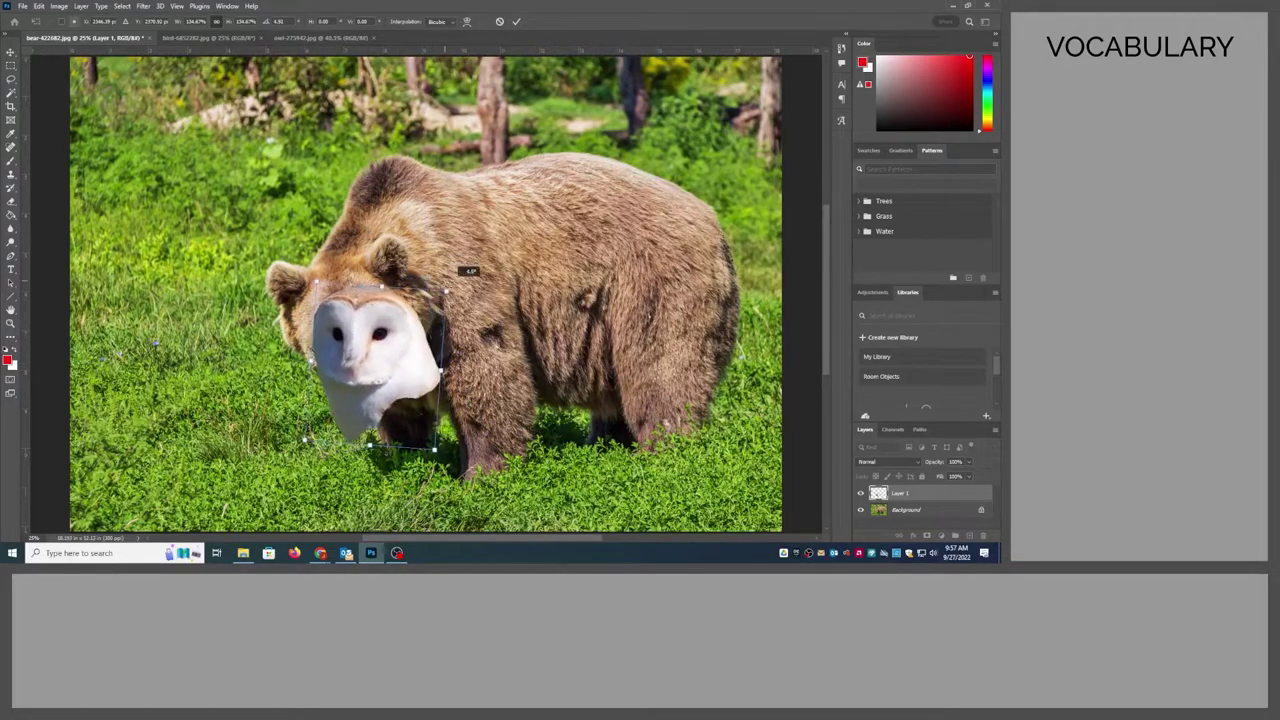
pyautogui.moveTo(466, 271)
pyautogui.mouseDown()
pyautogui.moveTo(424, 296)
pyautogui.moveTo(426, 272)
pyautogui.mouseUp()
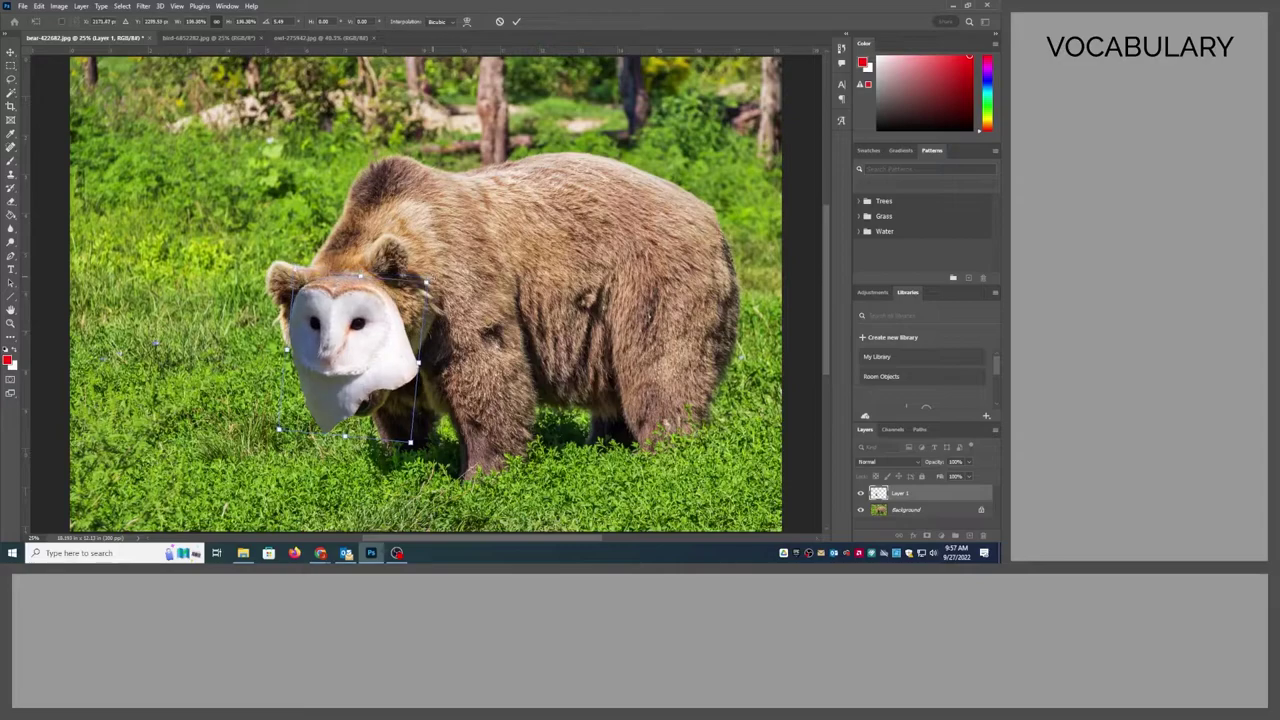
pyautogui.moveTo(410, 441); pyautogui.dragTo(428, 434)
pyautogui.press('Return')
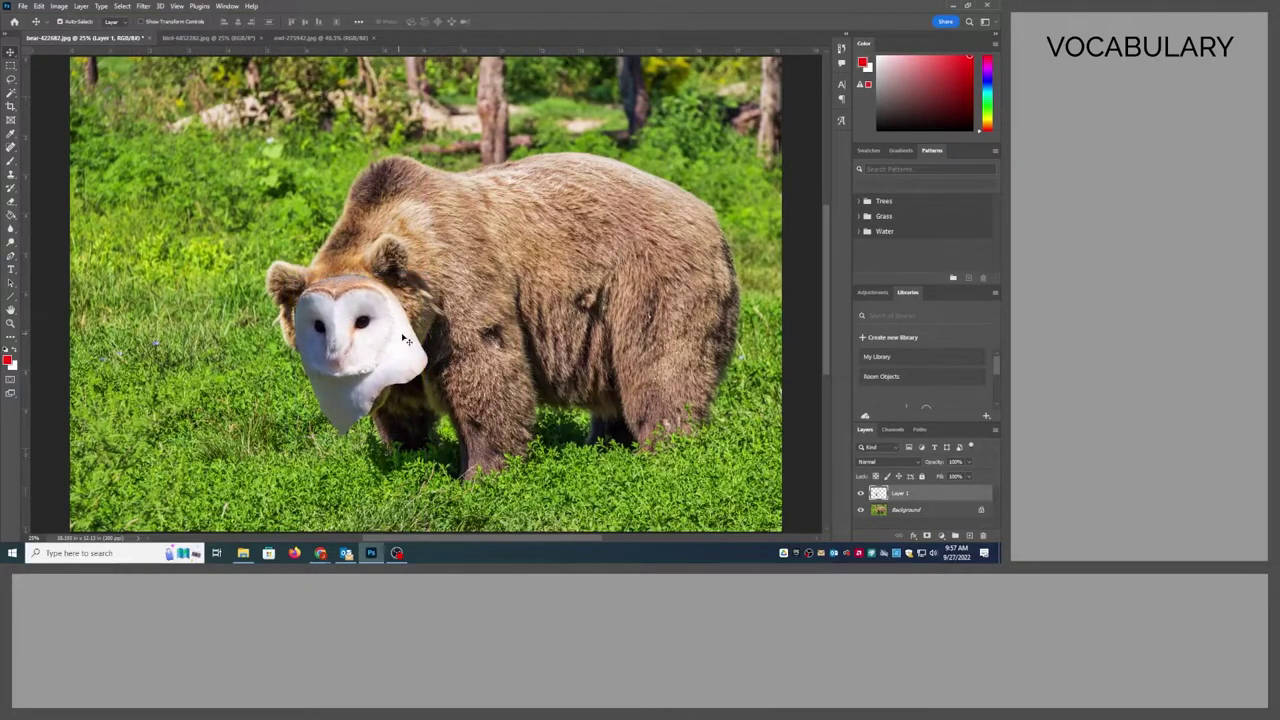
# Step: Nudge, enlarge and tilt the owl face so it sits squarely over the bear's face
pyautogui.moveTo(369, 338); pyautogui.dragTo(388, 372)
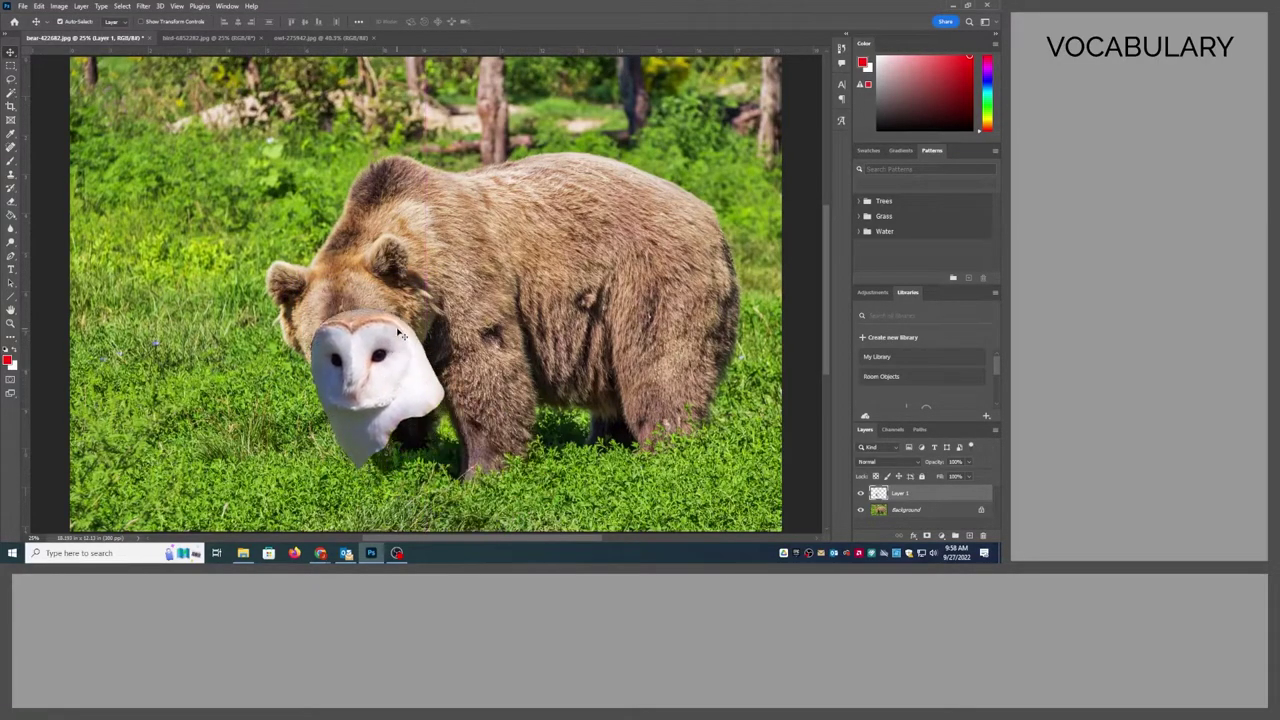
pyautogui.hotkey('ctrl', 't')
pyautogui.moveTo(440, 306); pyautogui.dragTo(486, 252)
pyautogui.moveTo(364, 310)
pyautogui.mouseDown()
pyautogui.moveTo(407, 382)
pyautogui.moveTo(341, 306)
pyautogui.mouseUp()
pyautogui.moveTo(470, 272); pyautogui.dragTo(458, 262)
pyautogui.moveTo(364, 360); pyautogui.dragTo(362, 350)
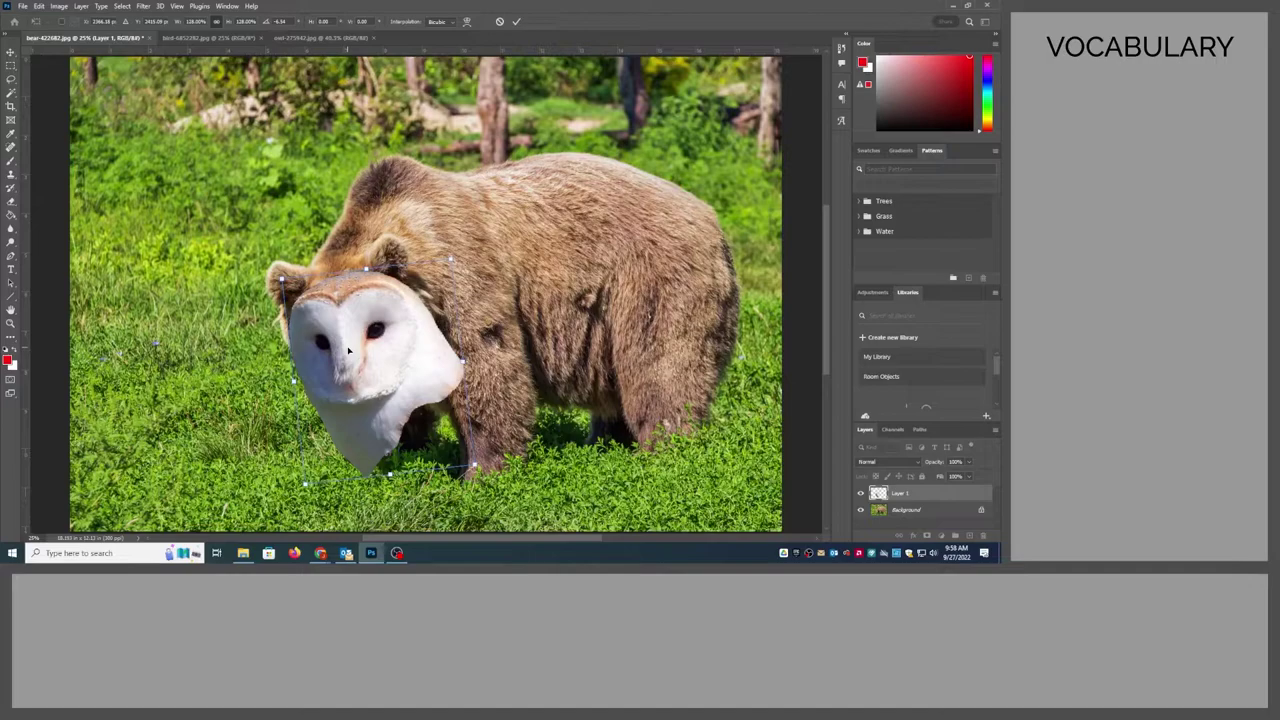
pyautogui.press('Return')
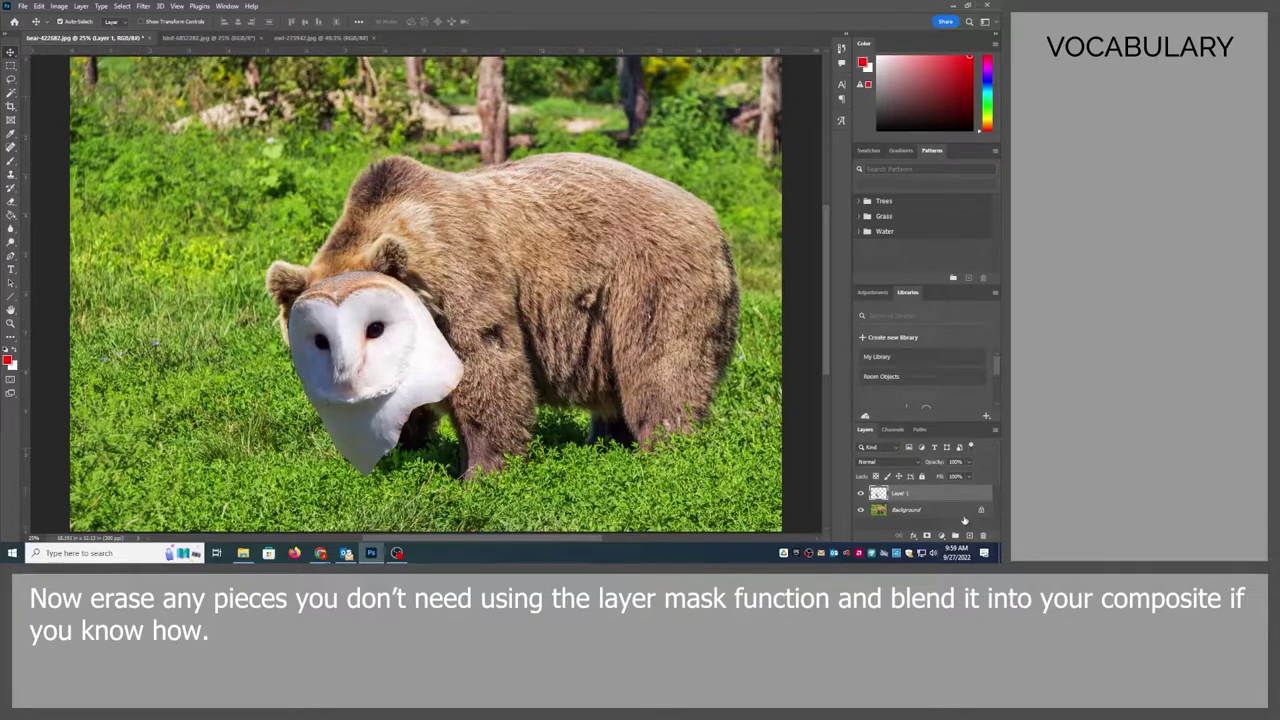
# Step: Mask Layer 1, painting black to hide the owl's lower white tip and white to restore the chin
pyautogui.click(927, 537)
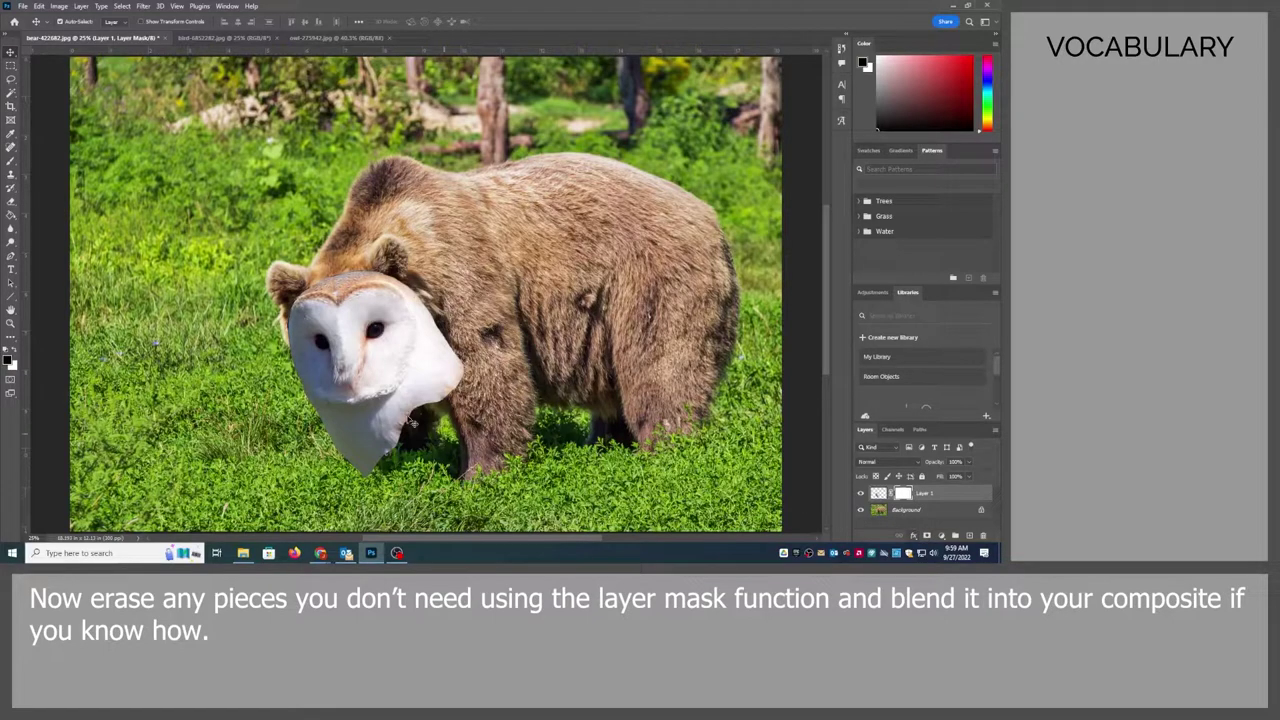
pyautogui.click(11, 161)
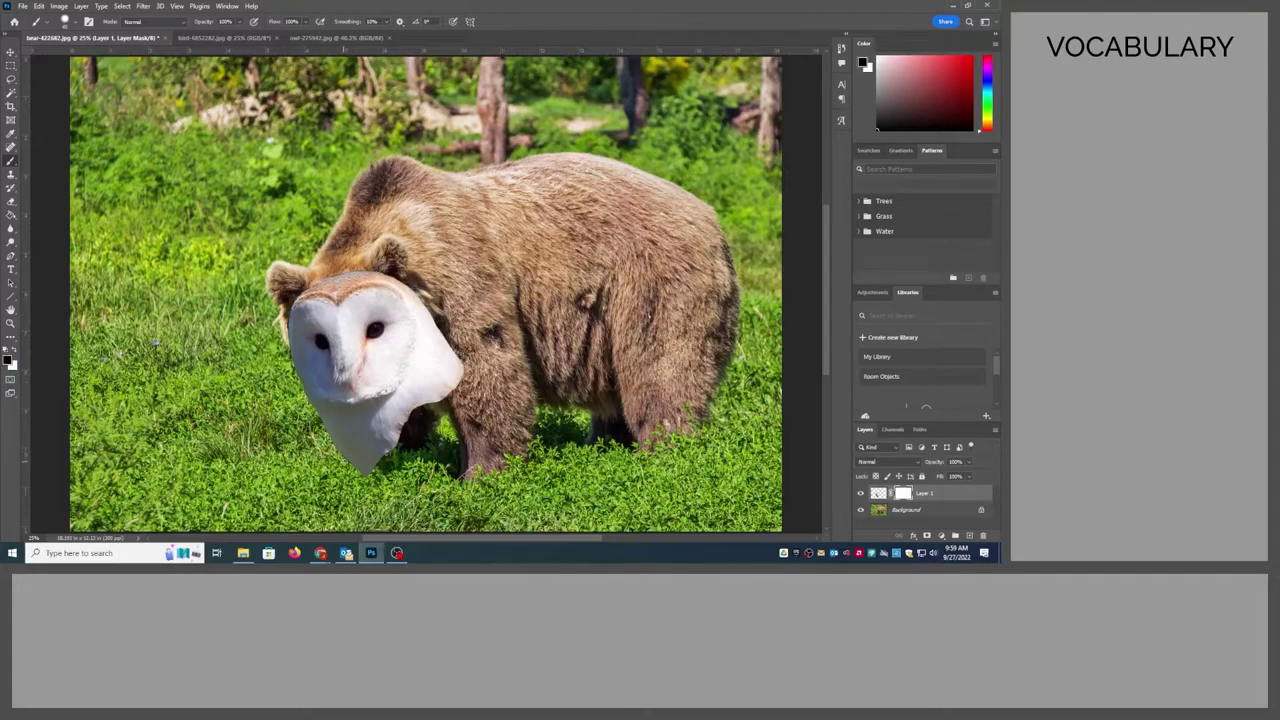
pyautogui.moveTo(350, 462)
pyautogui.mouseDown()
pyautogui.moveTo(368, 438)
pyautogui.moveTo(300, 420)
pyautogui.moveTo(372, 445)
pyautogui.moveTo(414, 423)
pyautogui.moveTo(432, 398)
pyautogui.moveTo(440, 315)
pyautogui.moveTo(422, 275)
pyautogui.moveTo(436, 350)
pyautogui.moveTo(395, 428)
pyautogui.mouseUp()
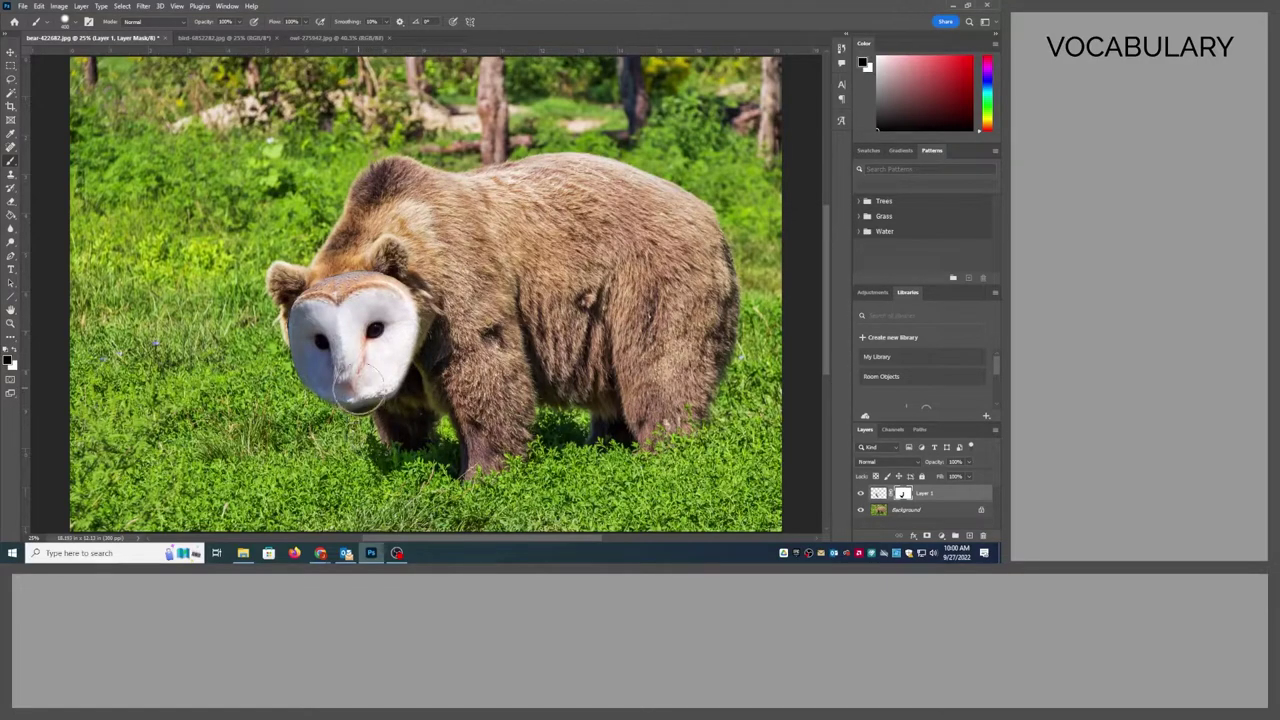
pyautogui.press('x')
pyautogui.moveTo(360, 385)
pyautogui.mouseDown()
pyautogui.moveTo(362, 408)
pyautogui.moveTo(340, 388)
pyautogui.moveTo(375, 405)
pyautogui.moveTo(367, 365)
pyautogui.moveTo(344, 393)
pyautogui.moveTo(366, 358)
pyautogui.moveTo(394, 368)
pyautogui.moveTo(366, 394)
pyautogui.moveTo(412, 360)
pyautogui.moveTo(376, 335)
pyautogui.moveTo(352, 388)
pyautogui.mouseUp()
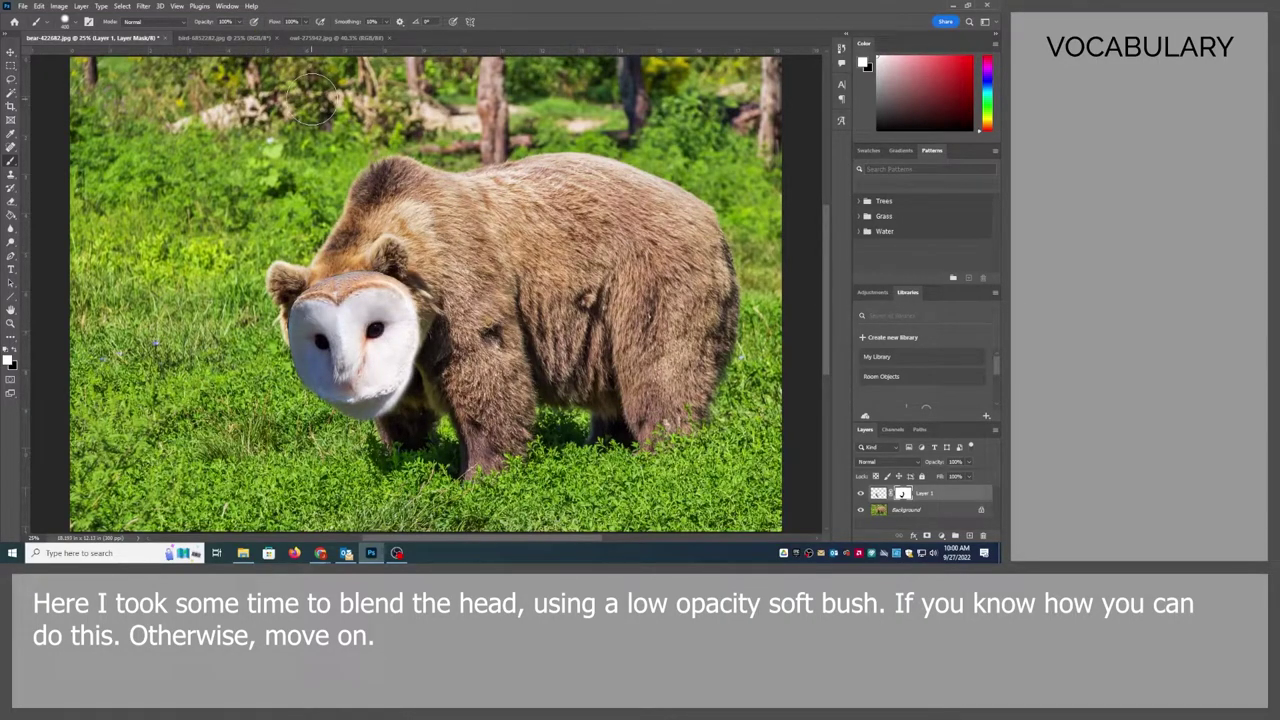
# Step: Blend the owl face edges into the fur with a soft 20% opacity black brush on the mask
pyautogui.click(65, 21)
pyautogui.click(65, 21)
pyautogui.press('2')
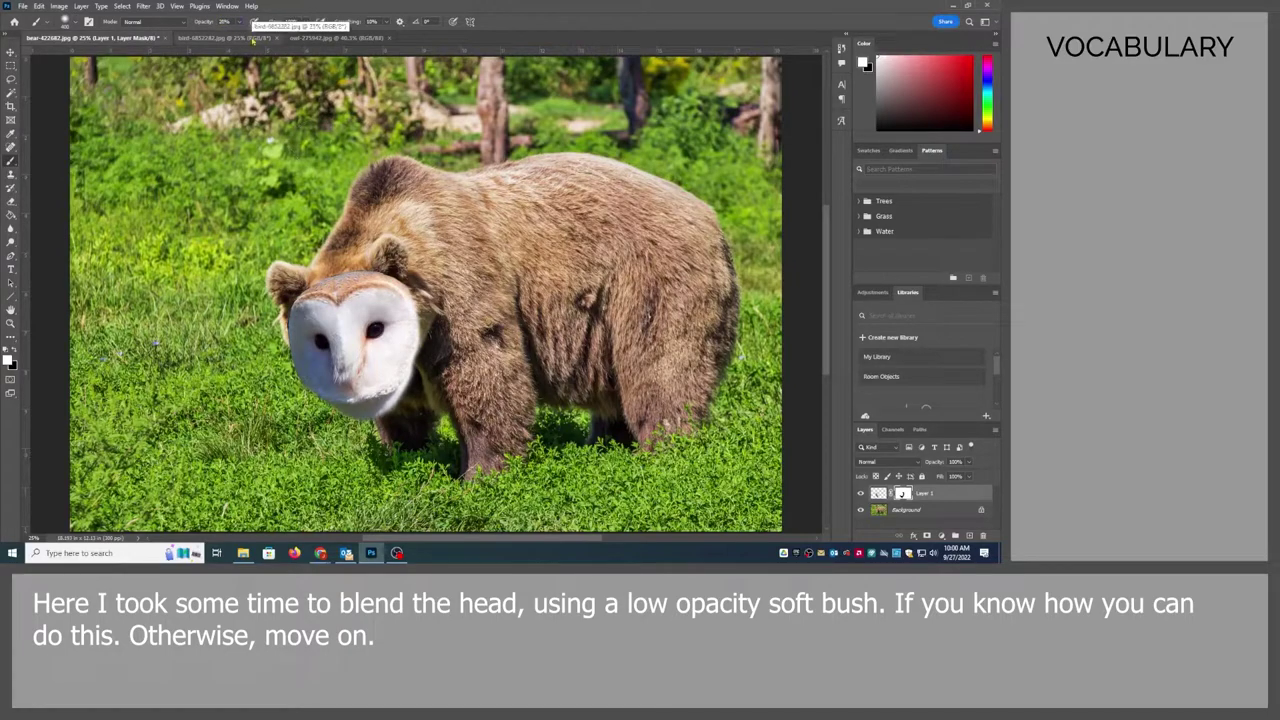
pyautogui.press('x')
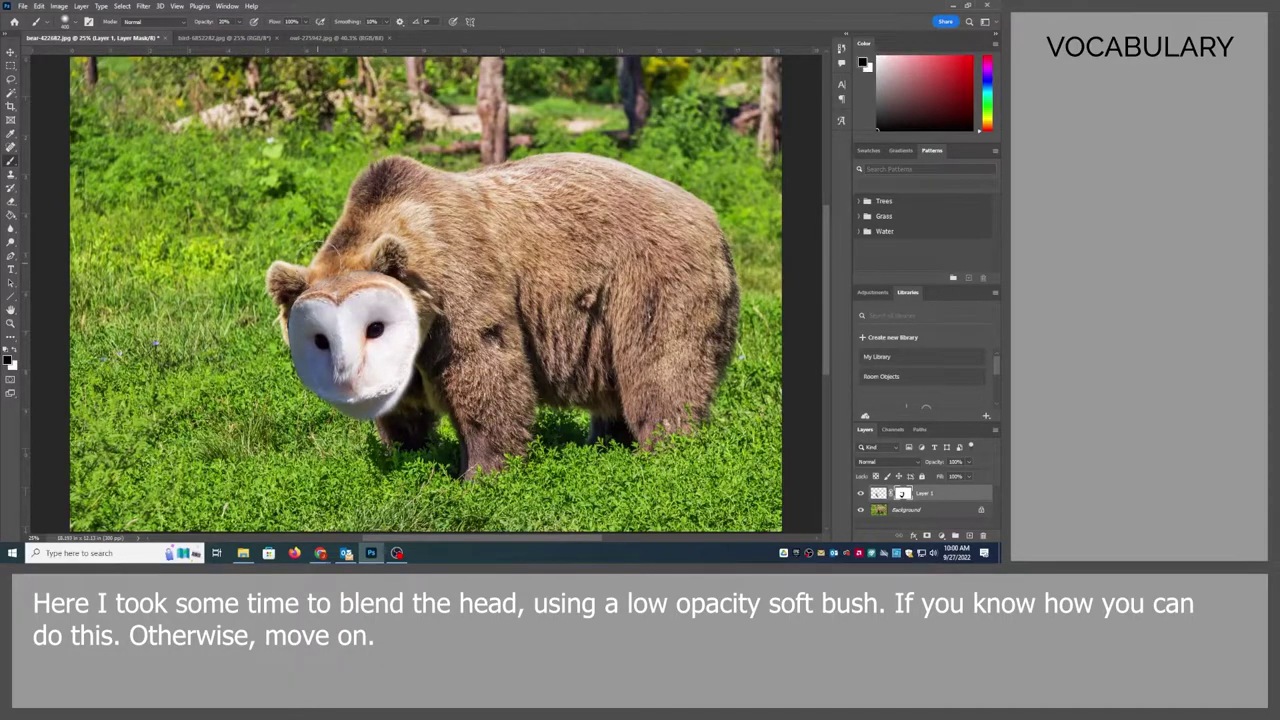
pyautogui.moveTo(345, 255)
pyautogui.mouseDown()
pyautogui.moveTo(375, 260)
pyautogui.moveTo(355, 240)
pyautogui.moveTo(420, 278)
pyautogui.moveTo(385, 265)
pyautogui.moveTo(418, 345)
pyautogui.moveTo(405, 380)
pyautogui.mouseUp()
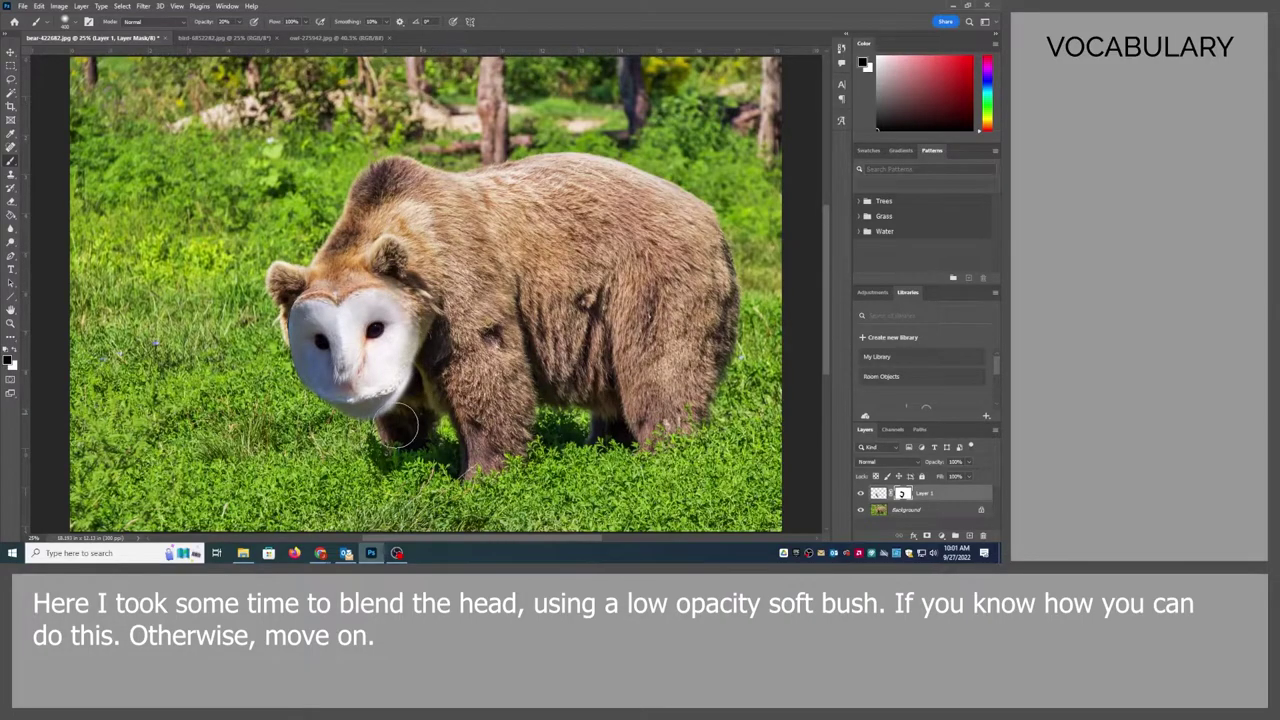
pyautogui.keyDown('alt'); pyautogui.scroll(1, 380, 265); pyautogui.keyUp('alt')
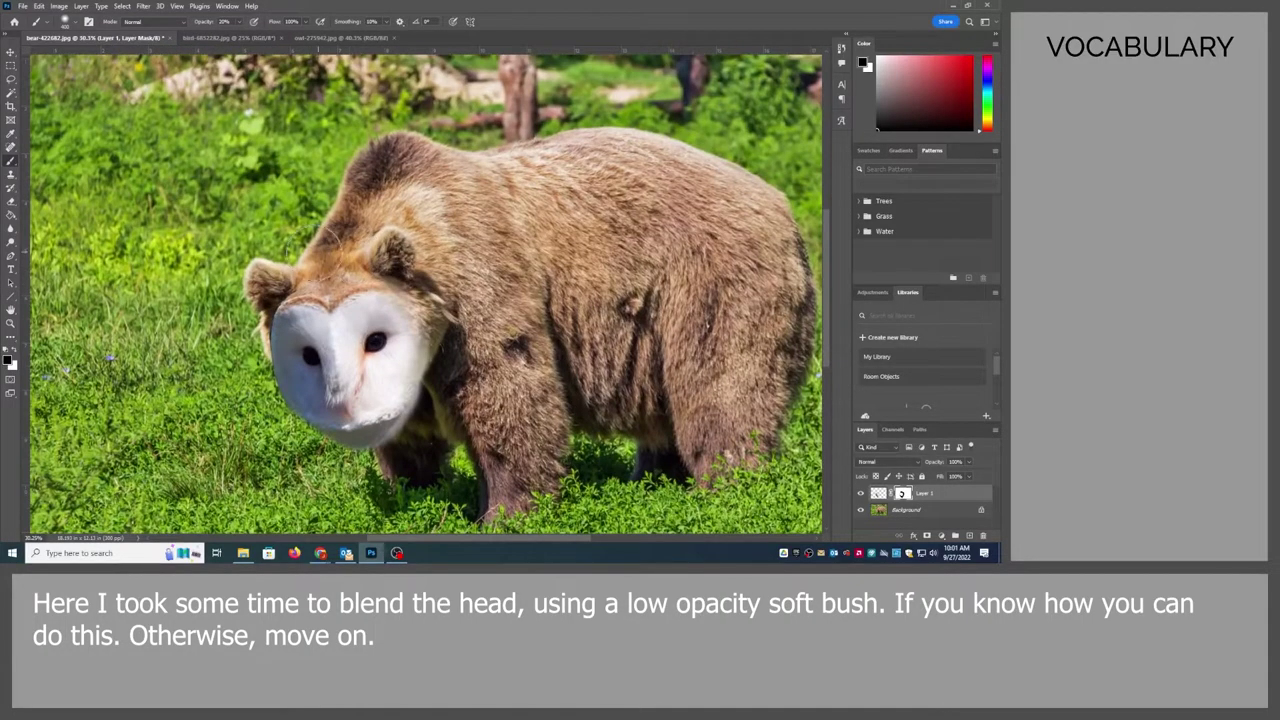
pyautogui.keyDown('alt'); pyautogui.scroll(-3, 502, 257); pyautogui.keyUp('alt')
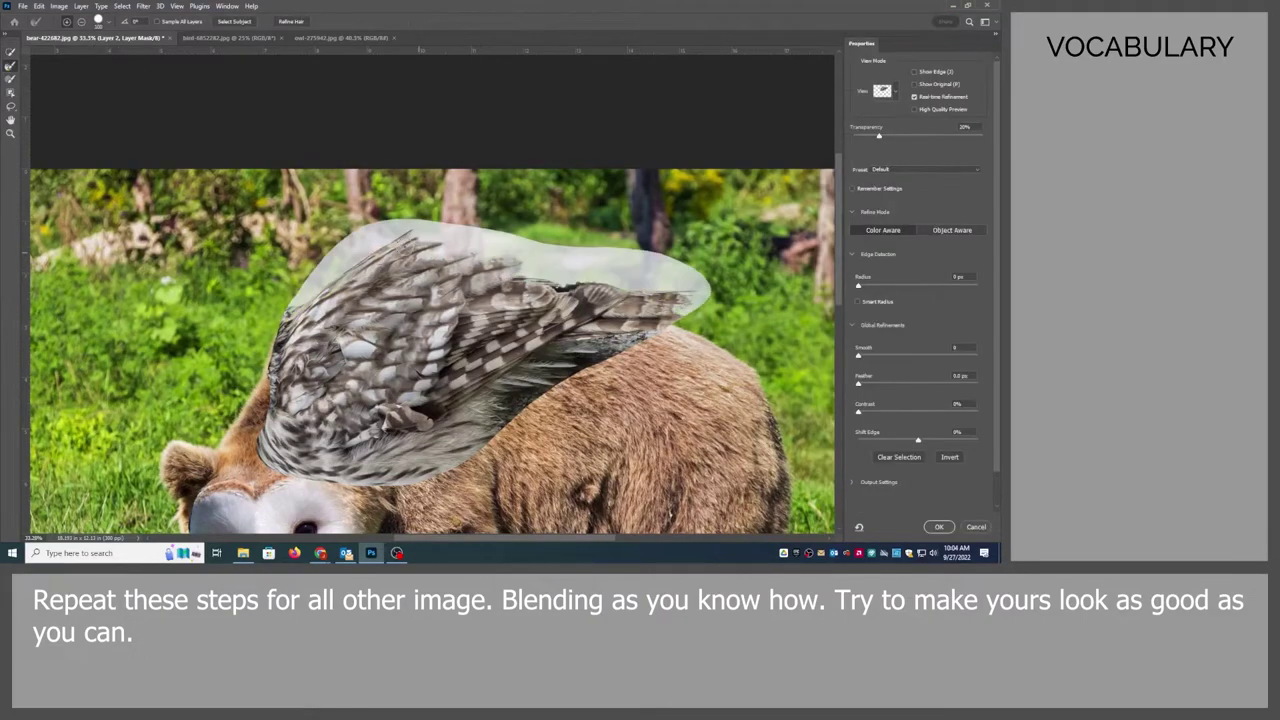
# Step: Accept the refined wing selection and mask away the wings' lower edge into the fur
pyautogui.click(937, 527)
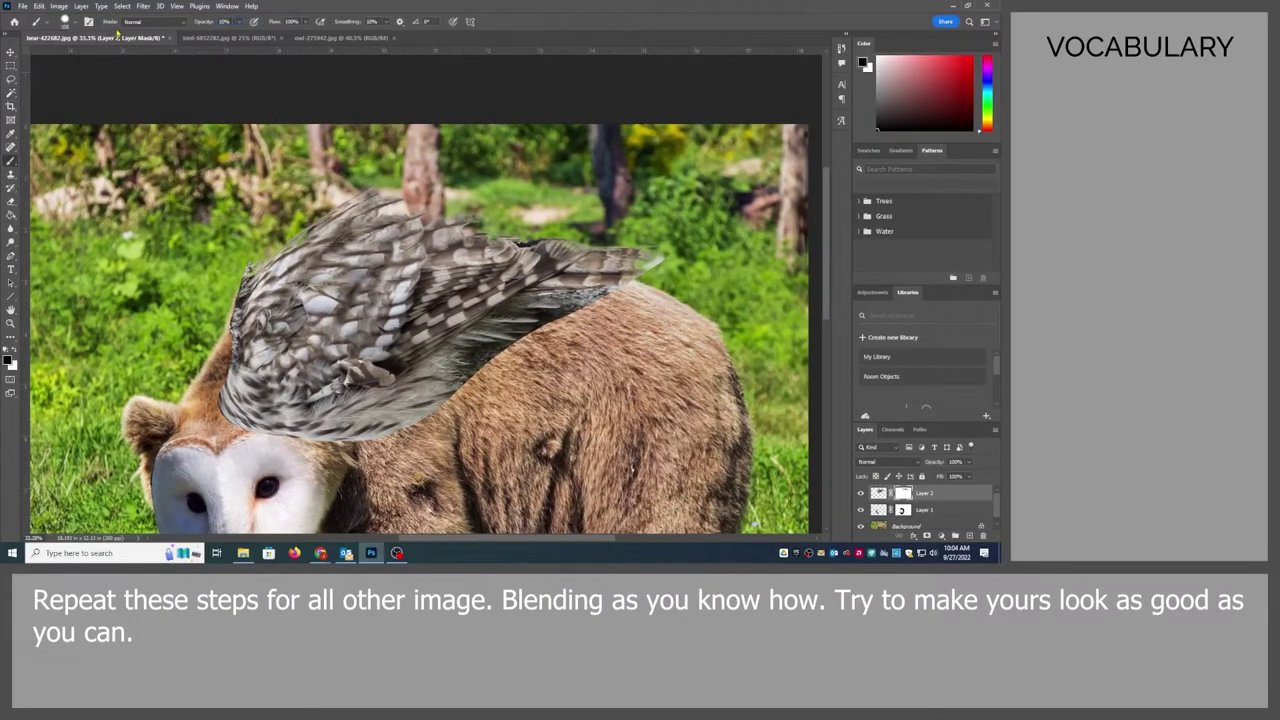
pyautogui.moveTo(575, 295)
pyautogui.mouseDown()
pyautogui.moveTo(220, 440)
pyautogui.moveTo(460, 456)
pyautogui.mouseUp()
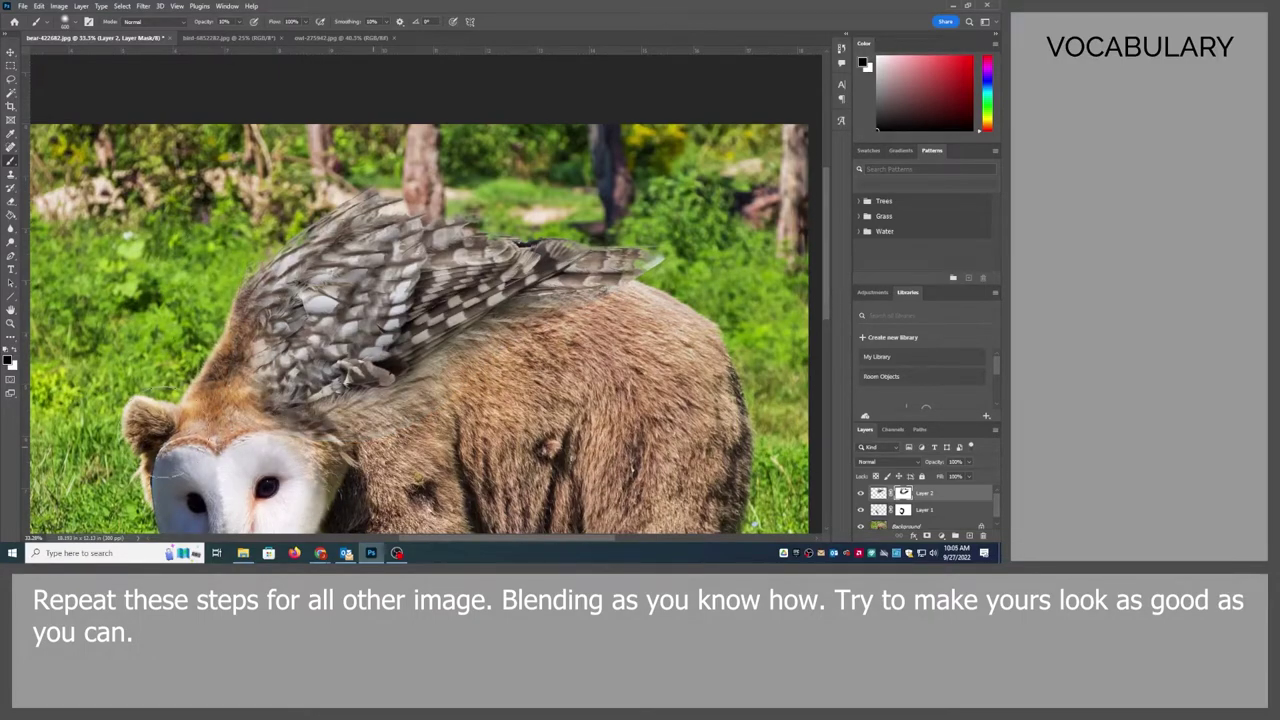
pyautogui.moveTo(260, 420)
pyautogui.mouseDown()
pyautogui.moveTo(440, 310)
pyautogui.moveTo(540, 295)
pyautogui.moveTo(420, 330)
pyautogui.moveTo(320, 310)
pyautogui.moveTo(470, 295)
pyautogui.moveTo(600, 245)
pyautogui.moveTo(520, 320)
pyautogui.moveTo(410, 318)
pyautogui.mouseUp()
# Step: Paint the mask back in to reveal more feathers over the back and wing edge
pyautogui.press('x')
pyautogui.rightClick(356, 352)
pyautogui.press('Escape')
pyautogui.press('x')
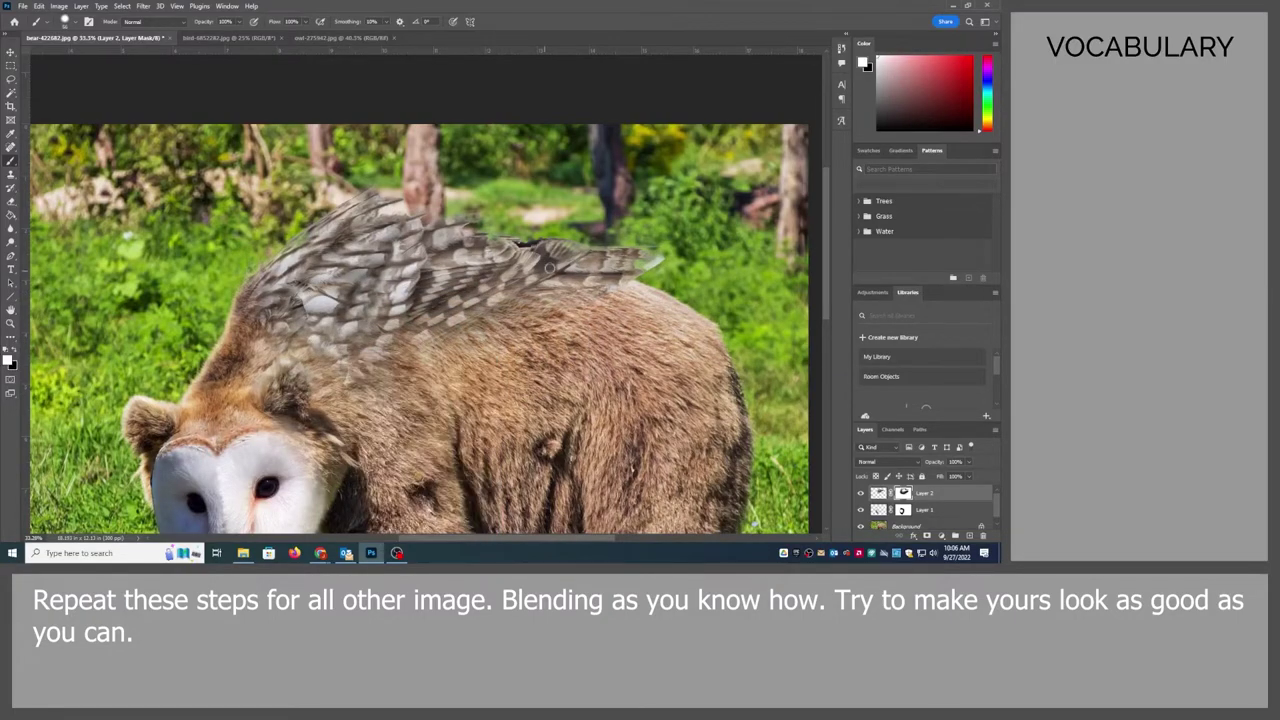
pyautogui.moveTo(540, 280)
pyautogui.mouseDown()
pyautogui.moveTo(405, 330)
pyautogui.moveTo(540, 268)
pyautogui.mouseUp()
pyautogui.moveTo(390, 330); pyautogui.dragTo(320, 335)
pyautogui.moveTo(535, 285); pyautogui.dragTo(615, 275)
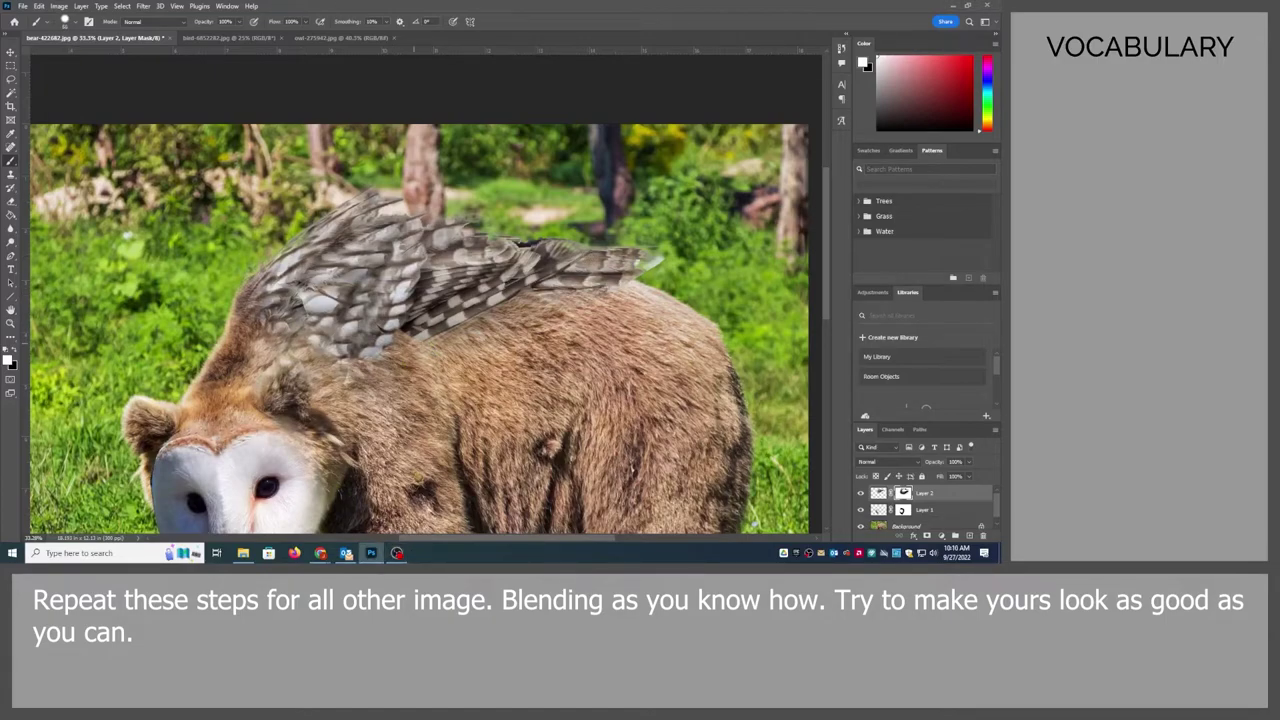
# Step: Switch back to hiding, lower brush opacity to 50%, and fit the image on screen
pyautogui.press('x')
pyautogui.press('5')
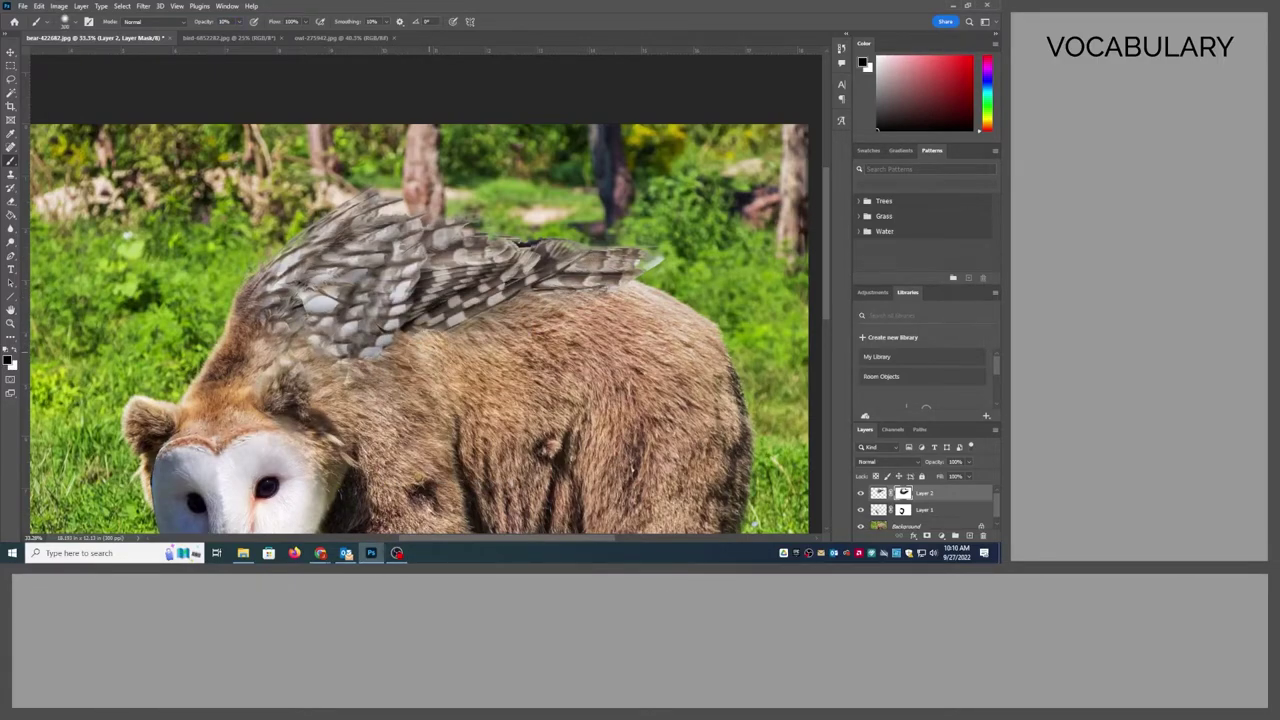
pyautogui.hotkey('ctrl', '0')
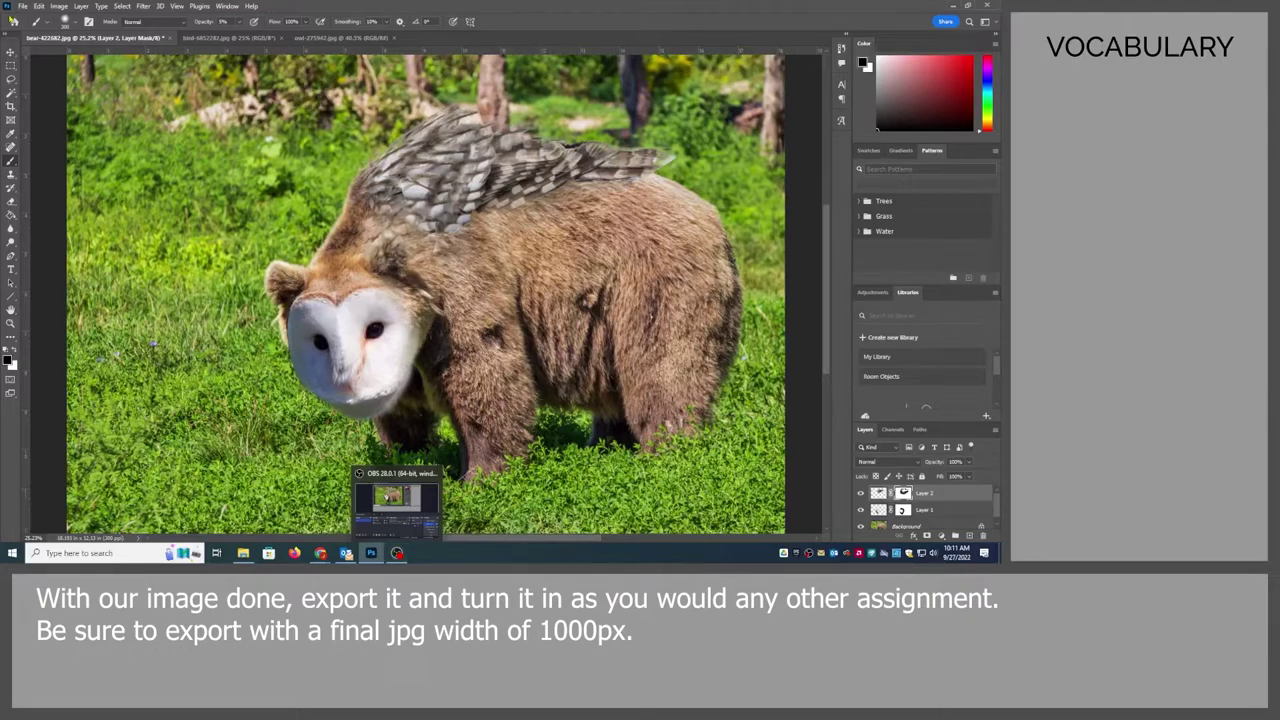
# Step: Set the Export As width to 1000 pixels (1000×667 JPG)
pyautogui.click(22, 6)
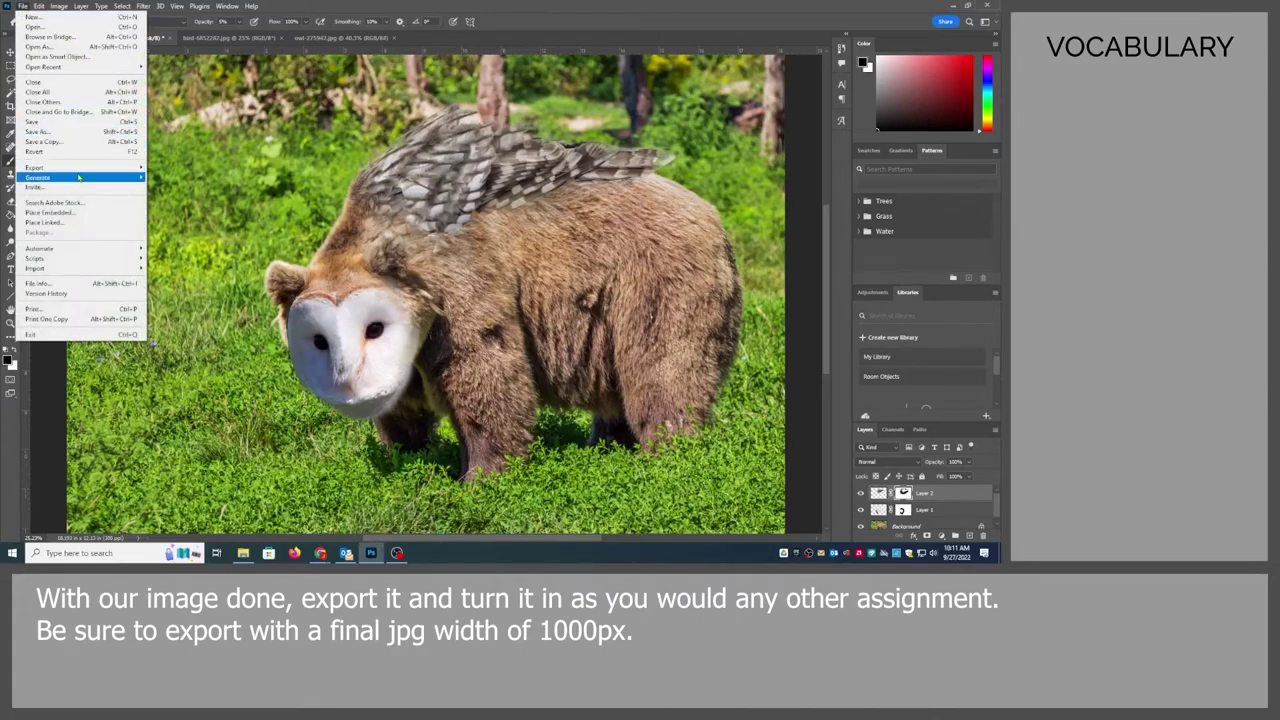
pyautogui.moveTo(36, 167)
pyautogui.click(160, 177)
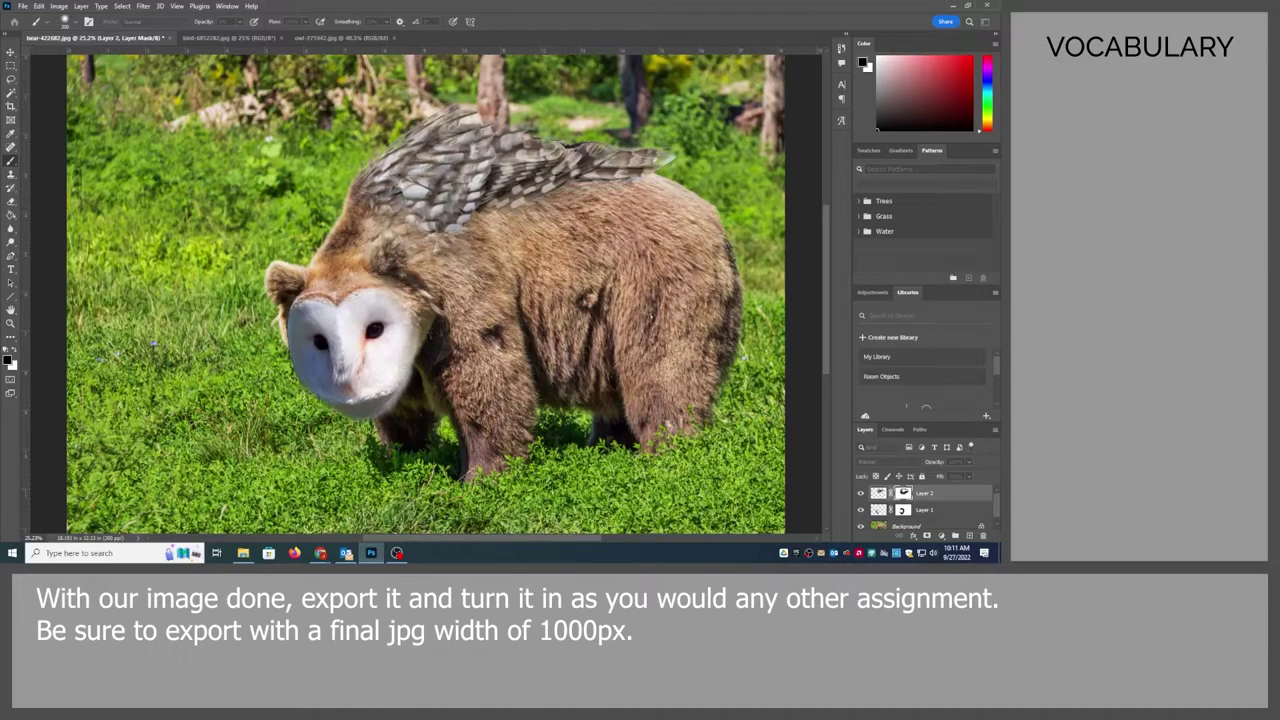
pyautogui.hotkey('ctrl', 'alt', 'shift', 'w')
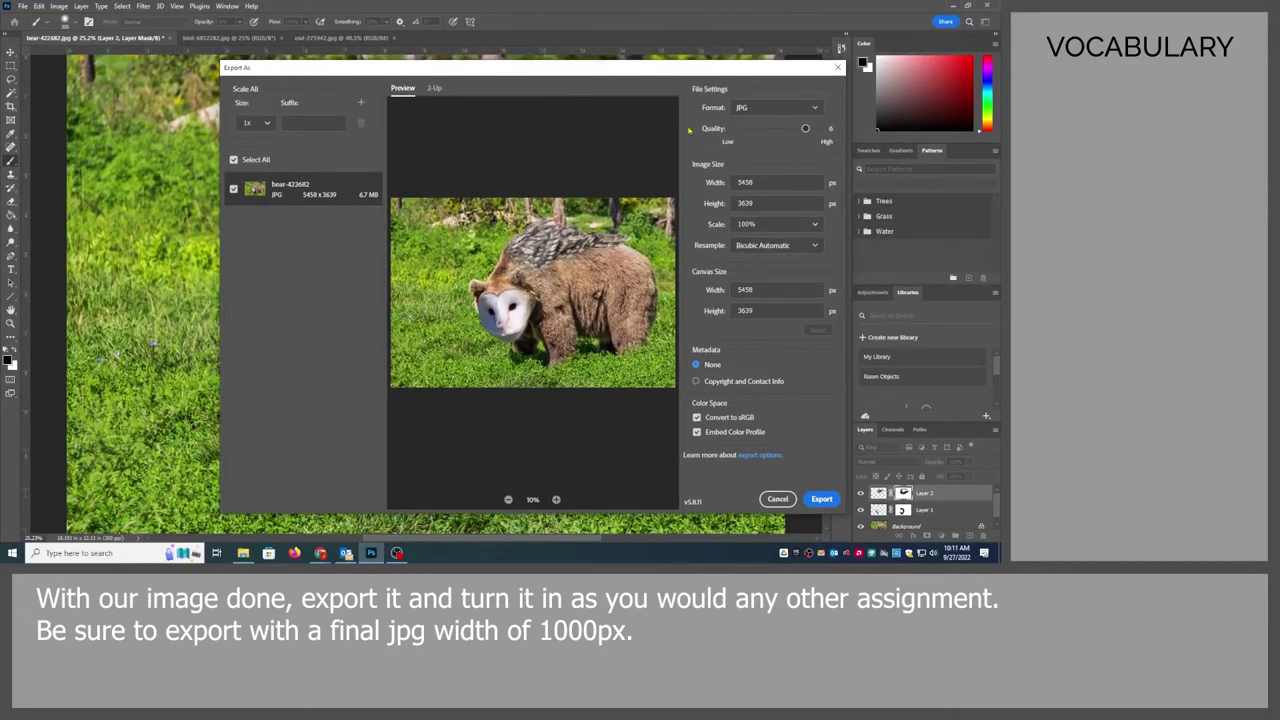
pyautogui.doubleClick(771, 183)
pyautogui.write('1000')
pyautogui.press('Tab')
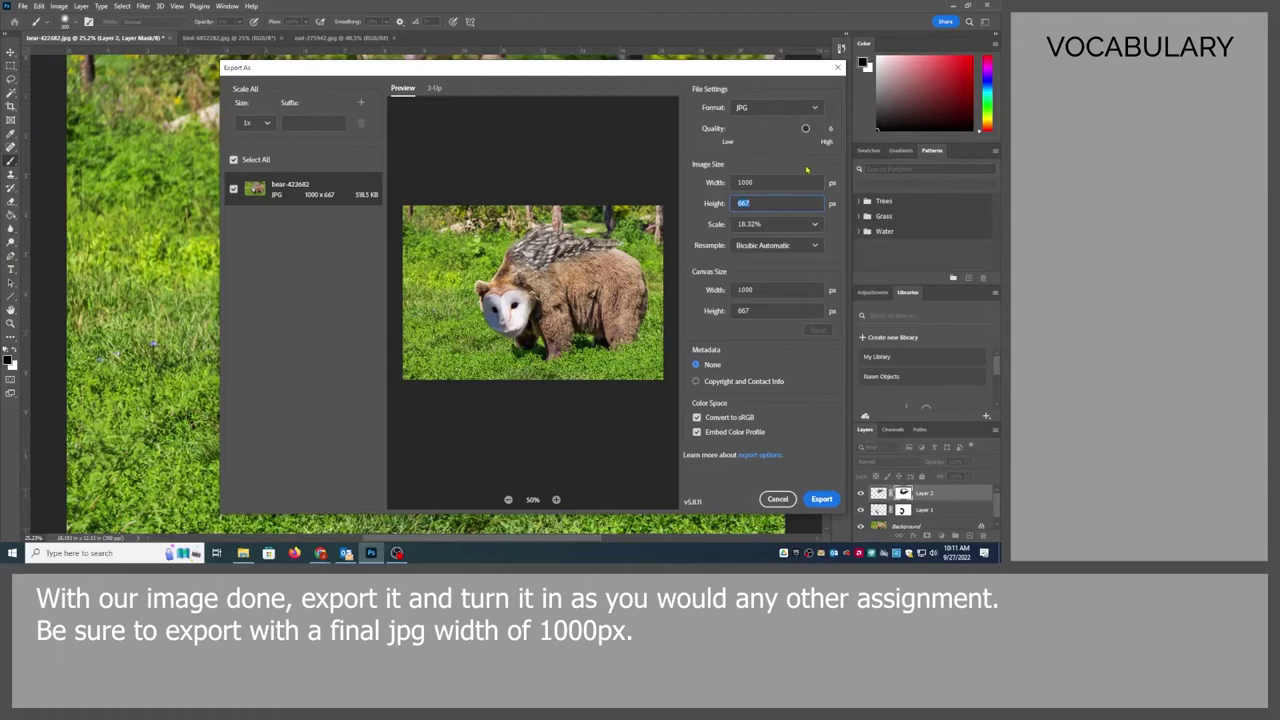
# Step: Export and choose Google Drive's My Drive as the save location, selecting the file name
pyautogui.click(820, 498)
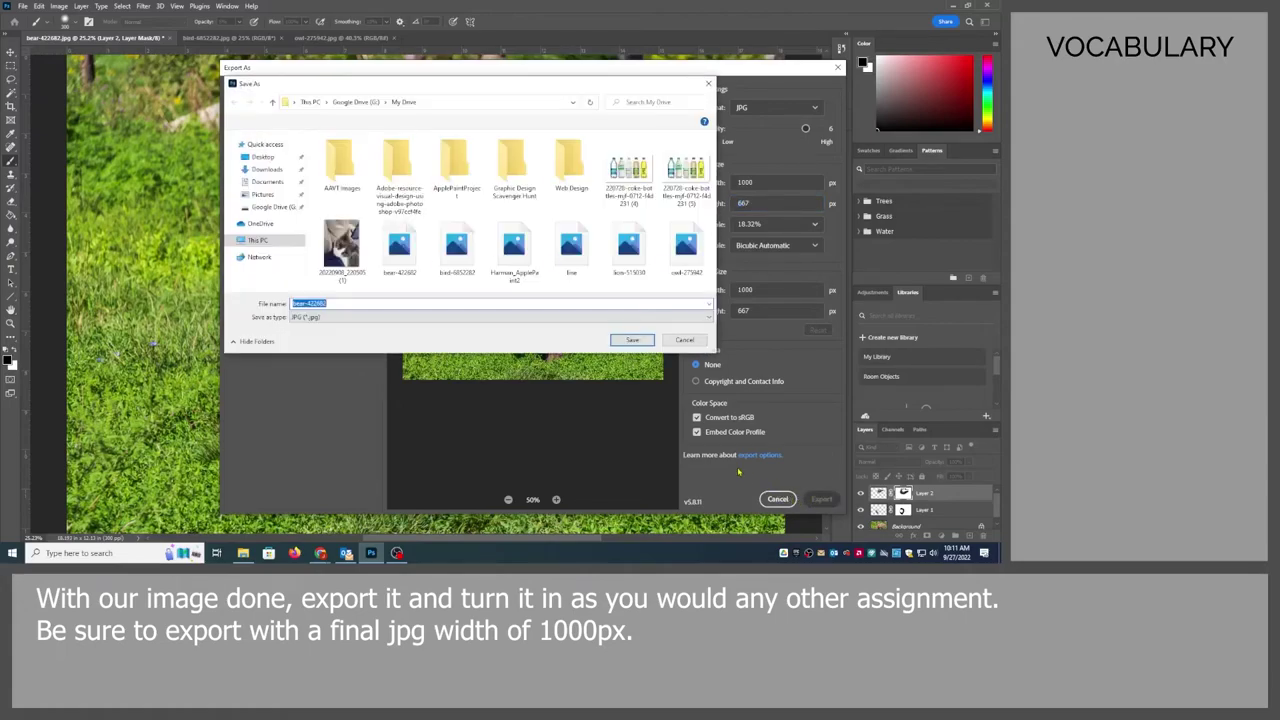
pyautogui.click(273, 206)
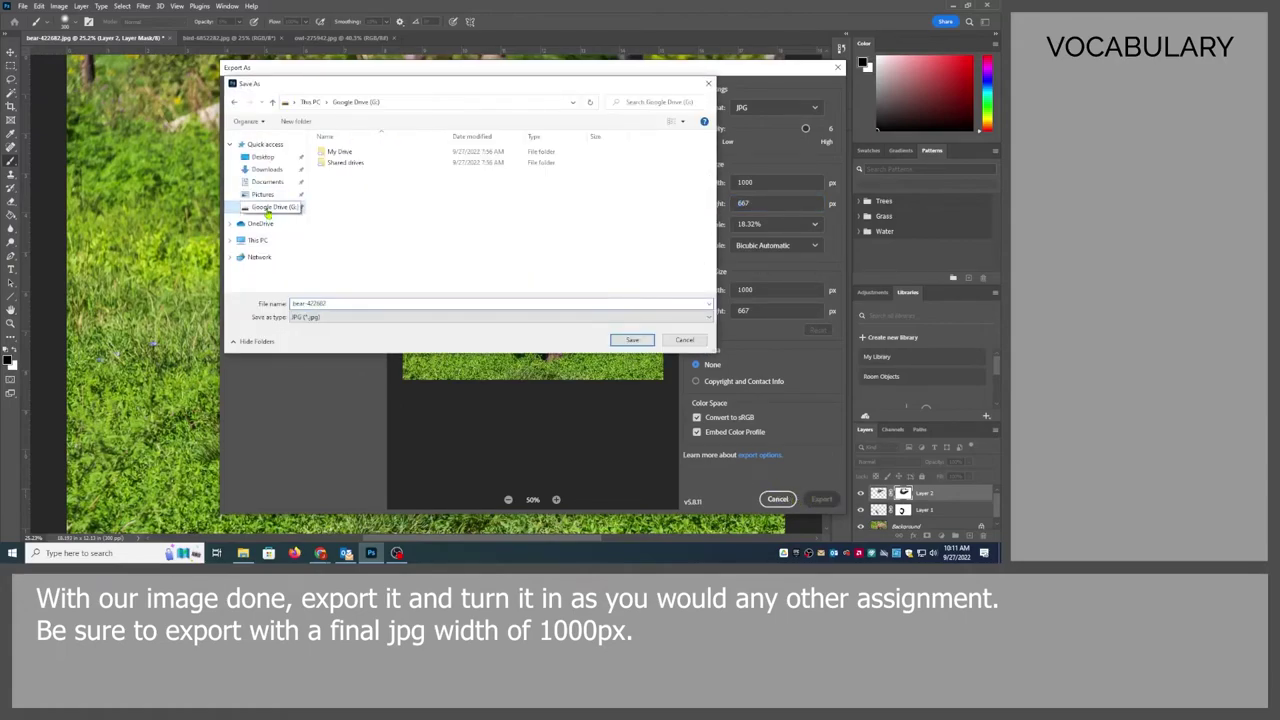
pyautogui.doubleClick(338, 155)
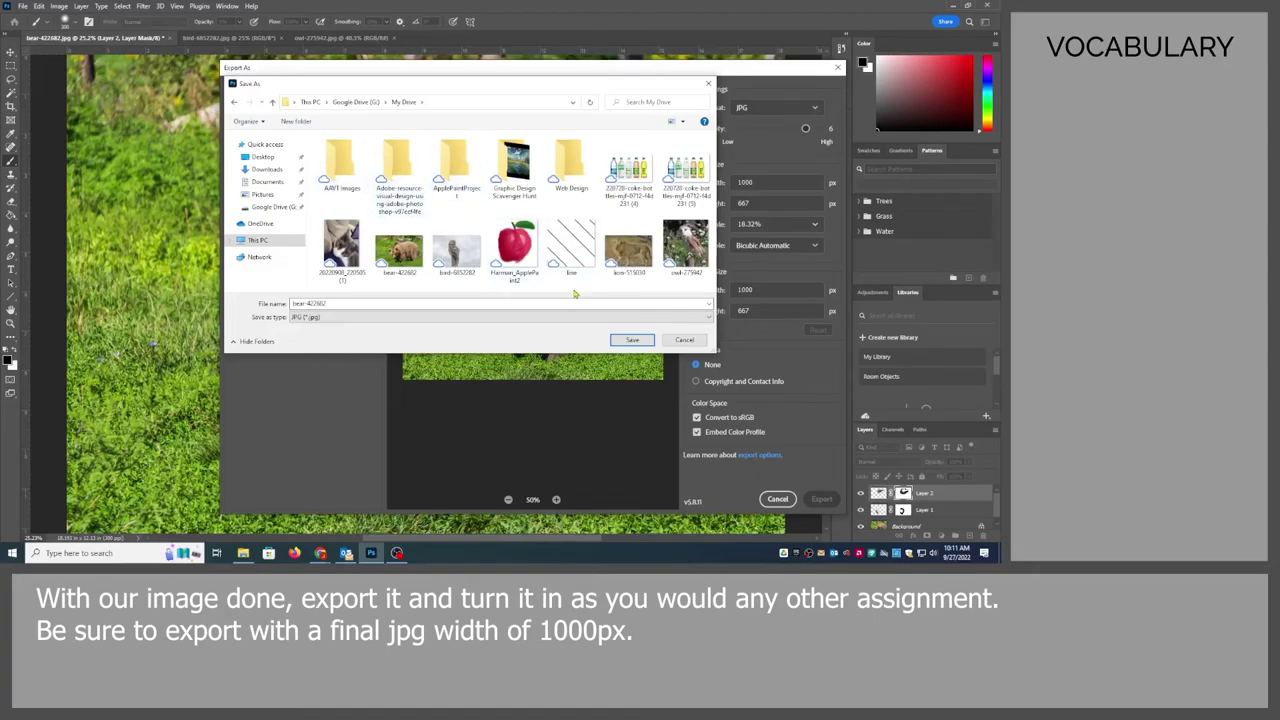
pyautogui.doubleClick(345, 304)
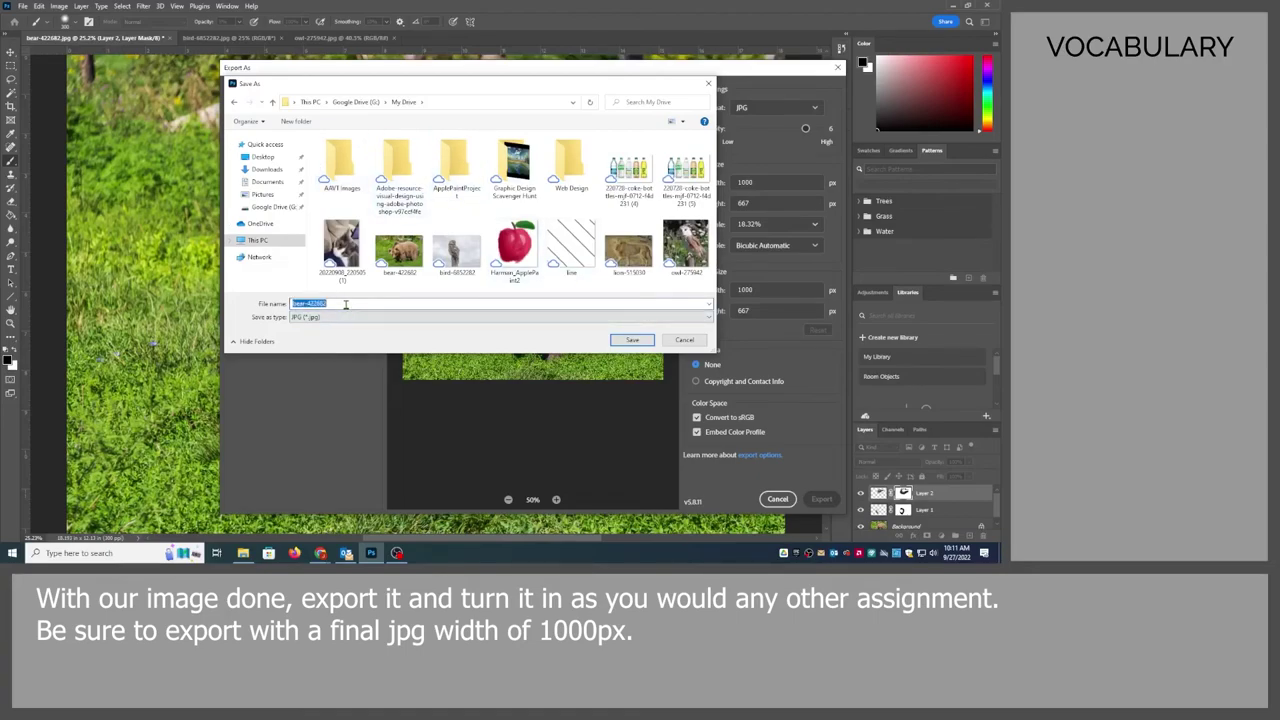